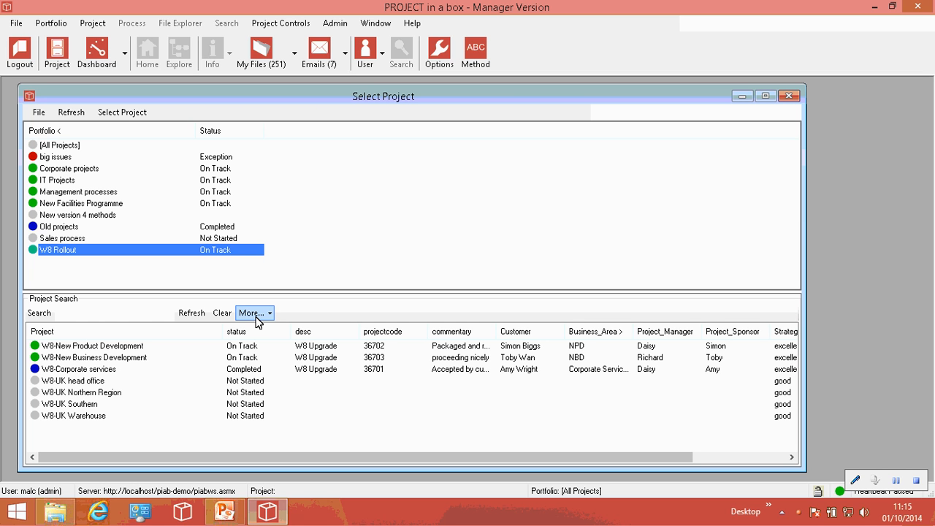
Load the global Performance view for the W8 Rollout project list
{"action": "left_click", "coordinate": [256, 317]}
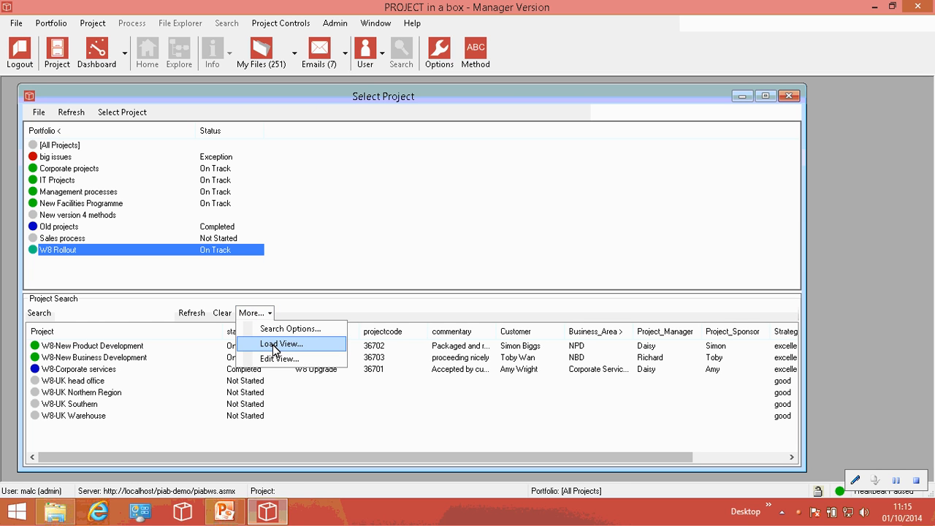
{"action": "left_click", "coordinate": [273, 345]}
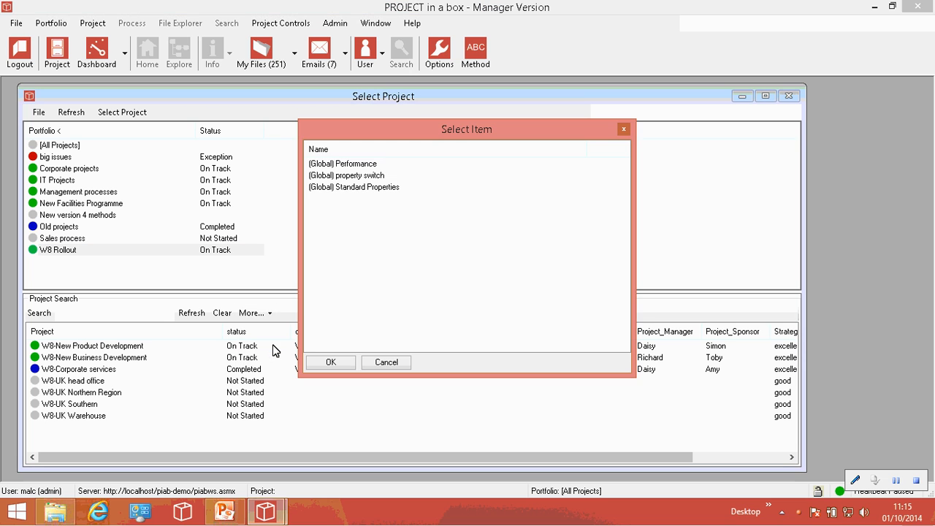
{"action": "left_click", "coordinate": [343, 166]}
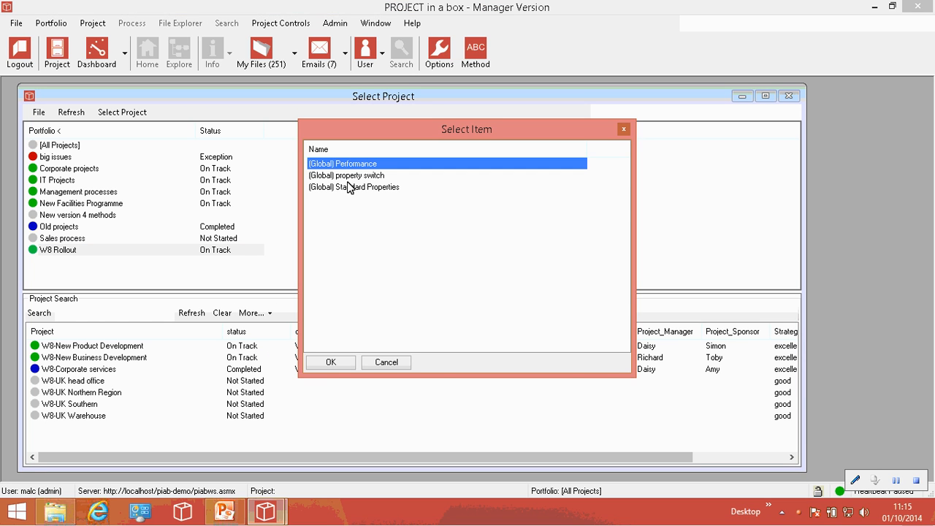
{"action": "left_click", "coordinate": [336, 361]}
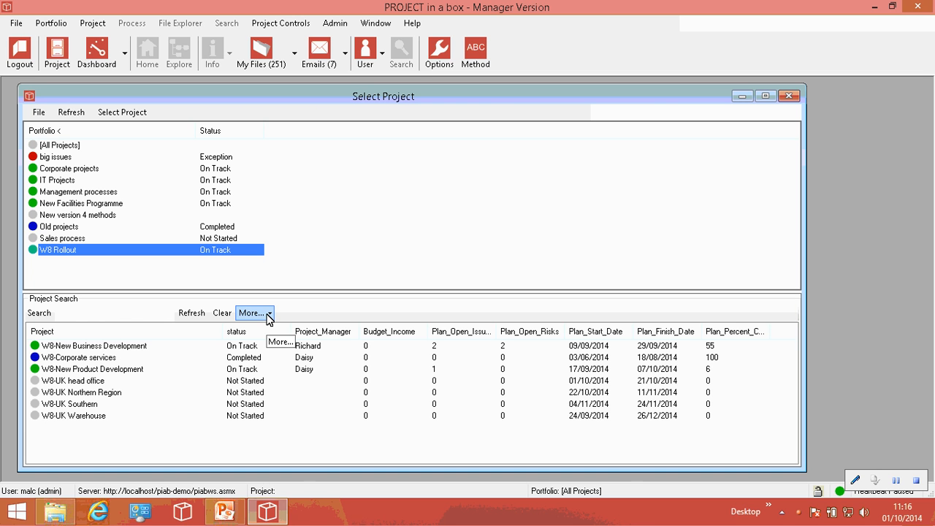
Open the W8-New Business Development project and display its Project Summary Info, moving the window slightly down
{"action": "double_click", "coordinate": [117, 353]}
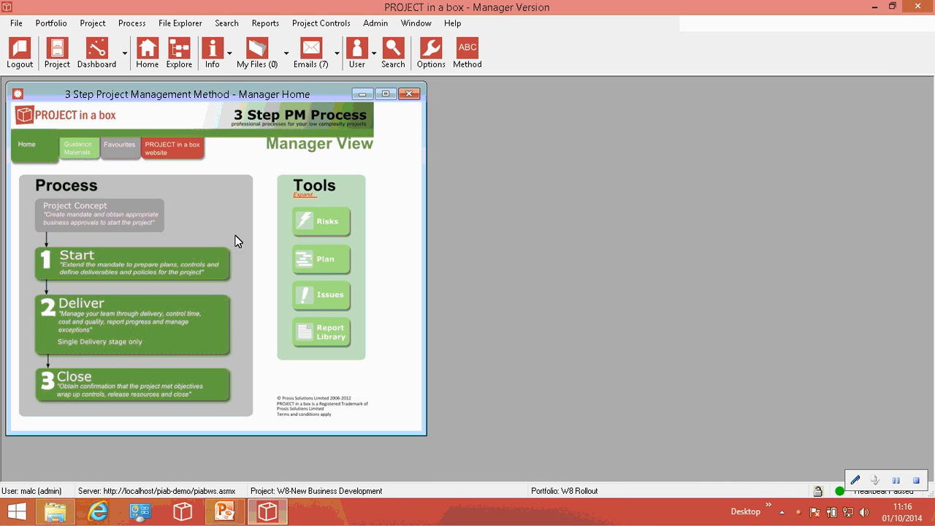
{"action": "left_click", "coordinate": [213, 52]}
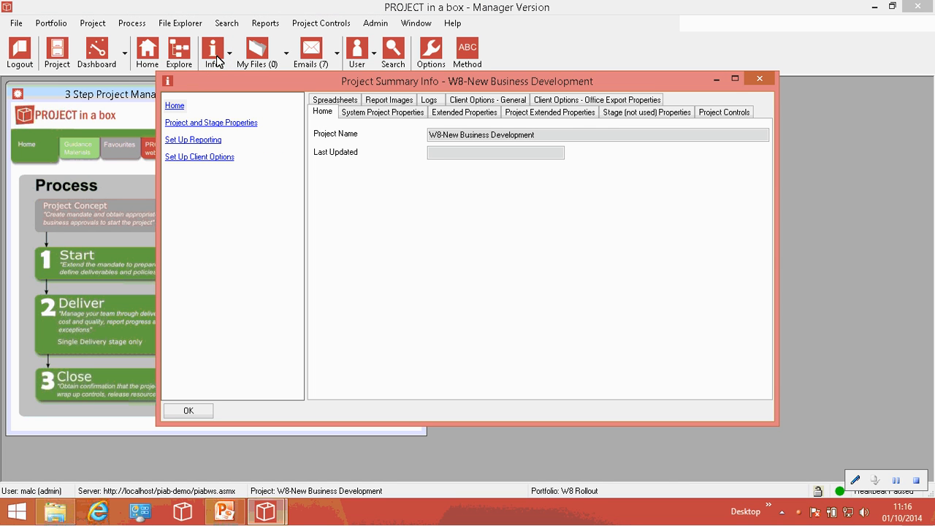
{"action": "left_click_drag", "start_coordinate": [395, 88], "coordinate": [397, 117]}
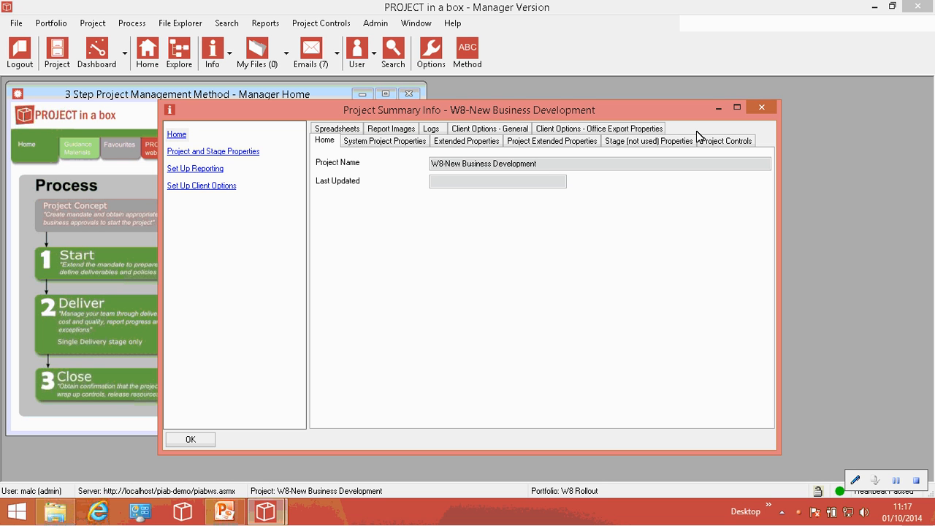
Look through the project and stage properties and the reporting set-up, returning to the project and stage properties
{"action": "left_click", "coordinate": [211, 154]}
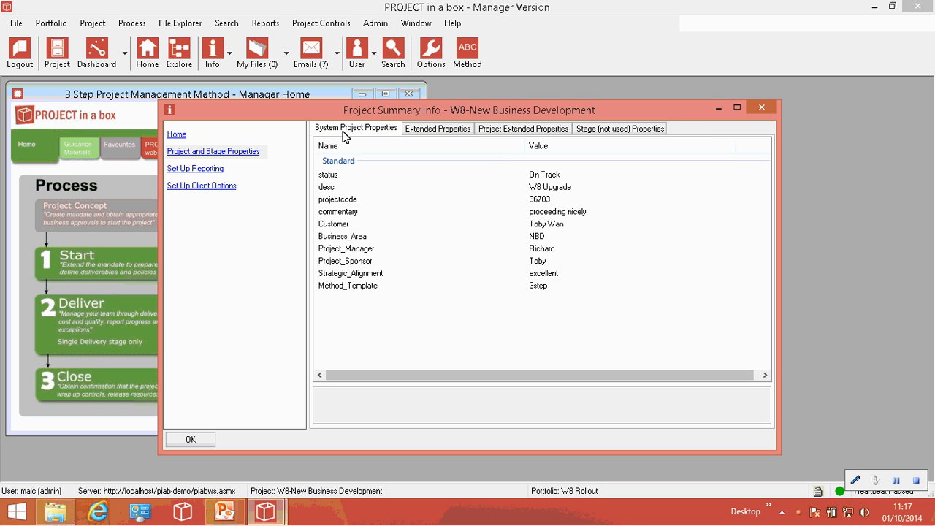
{"action": "left_click", "coordinate": [199, 169]}
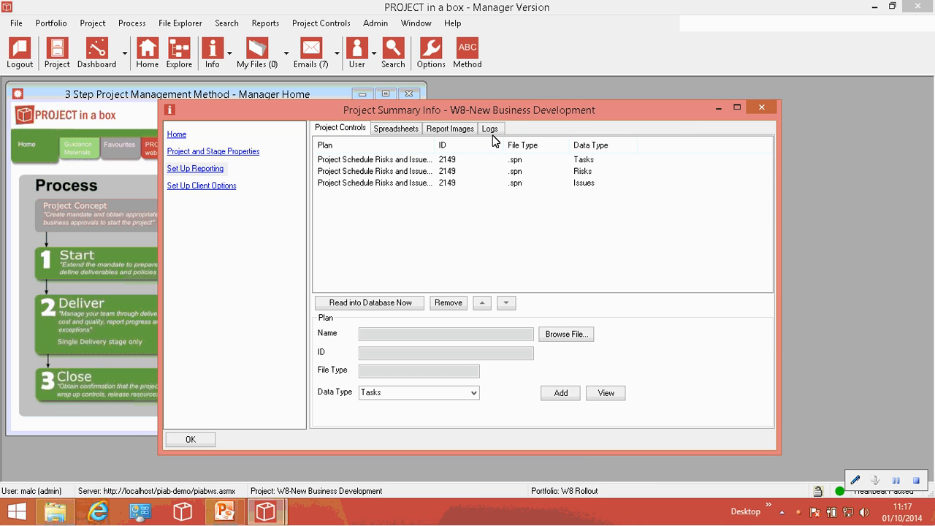
{"action": "left_click", "coordinate": [198, 155]}
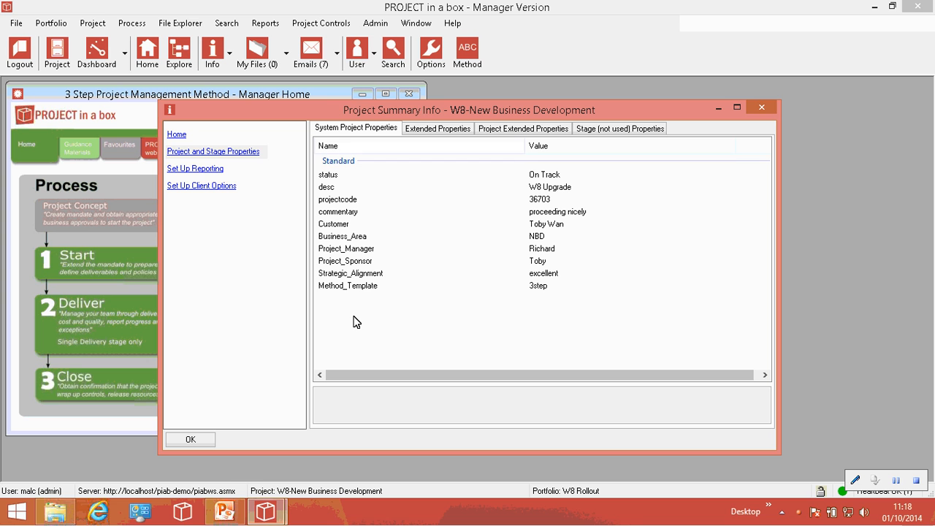
Inspect the Business_Area entry and the available status choices in the system project properties without changing them
{"action": "left_click", "coordinate": [544, 238]}
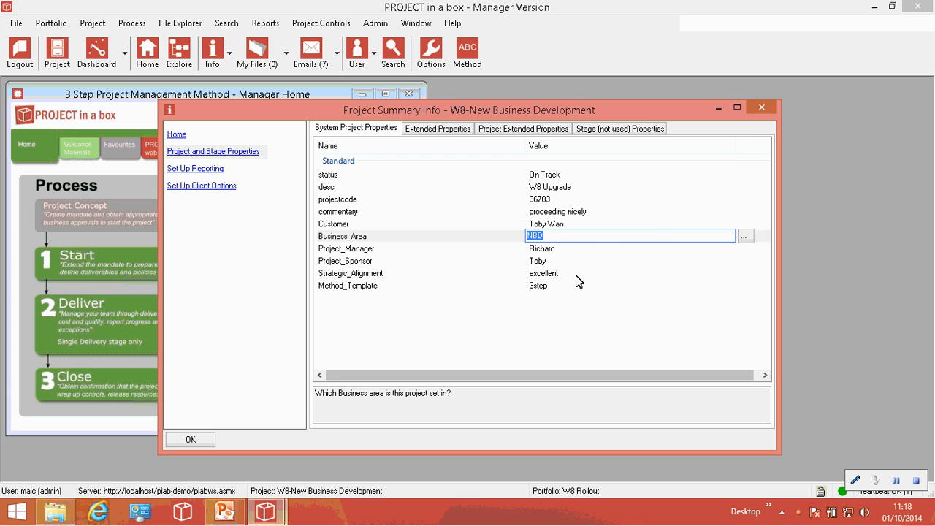
{"action": "left_click", "coordinate": [559, 176]}
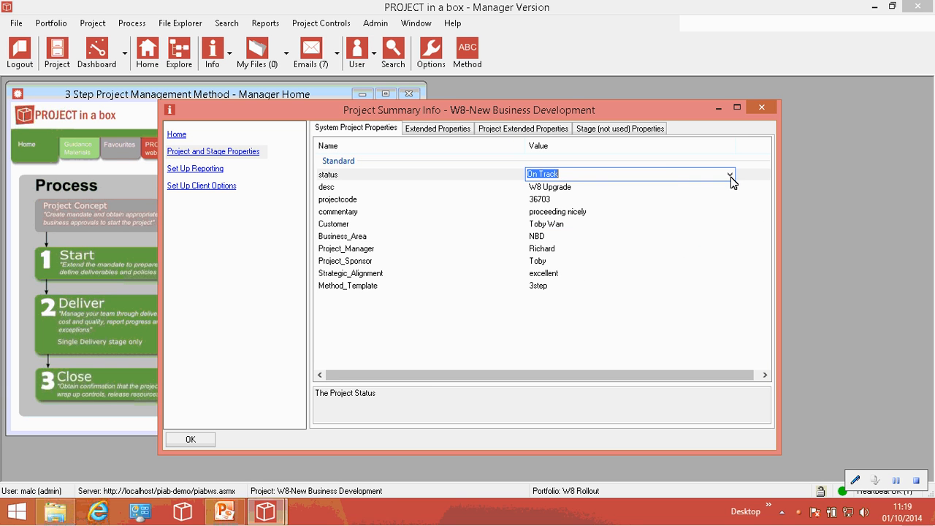
{"action": "left_click", "coordinate": [731, 177]}
{"action": "left_click", "coordinate": [755, 209]}
{"action": "left_click", "coordinate": [625, 324]}
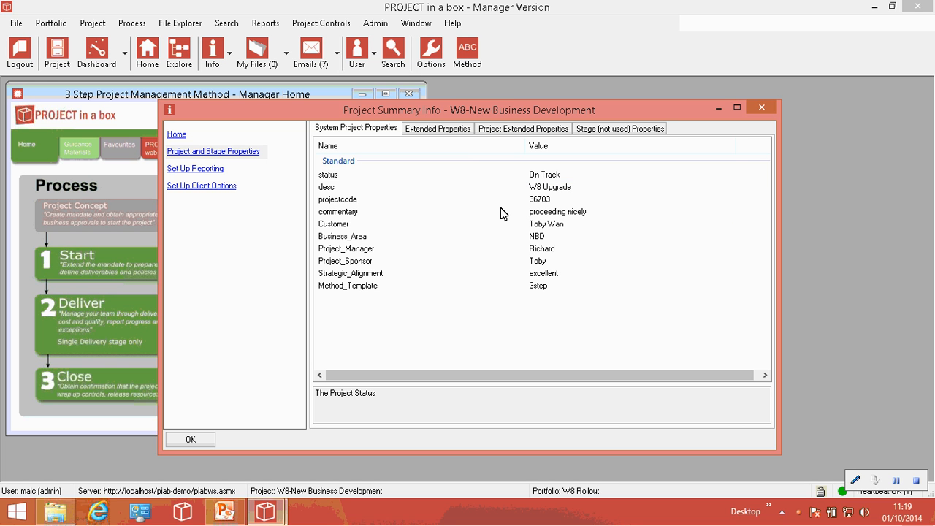
Review the Extended, Project Extended and Stage properties, return to the System Project Properties and close the summary info
{"action": "left_click", "coordinate": [447, 129]}
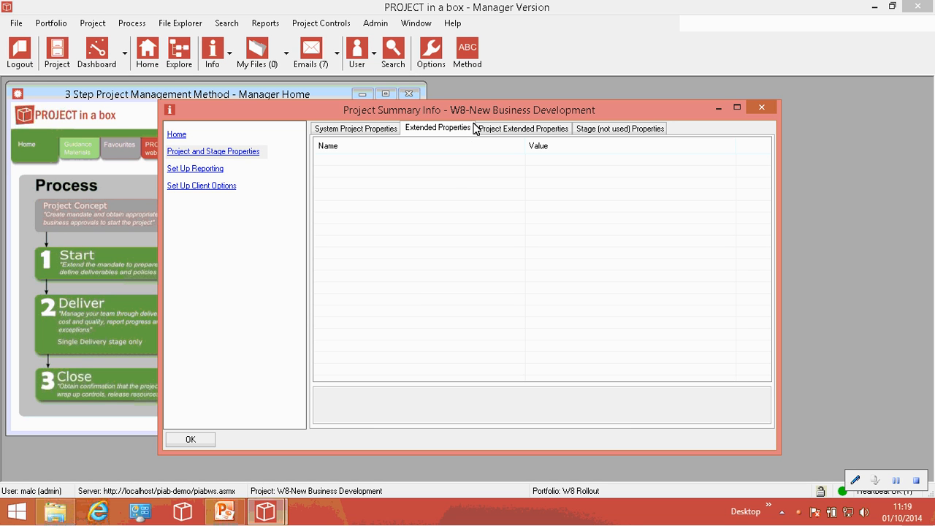
{"action": "left_click", "coordinate": [514, 130]}
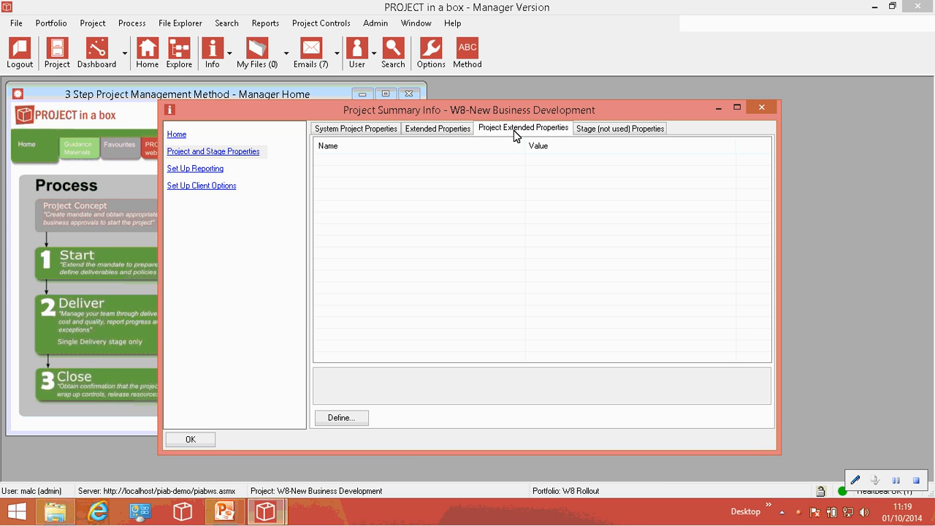
{"action": "left_click", "coordinate": [618, 130]}
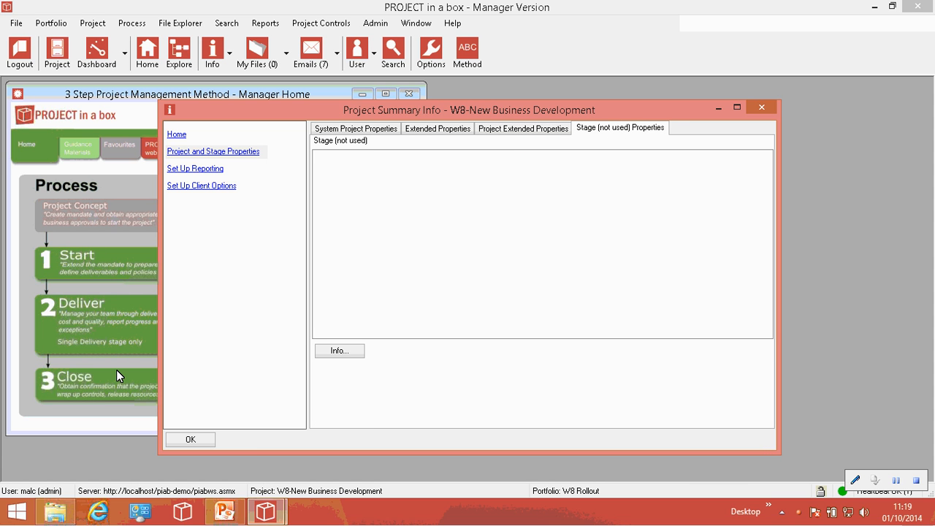
{"action": "left_click", "coordinate": [347, 132]}
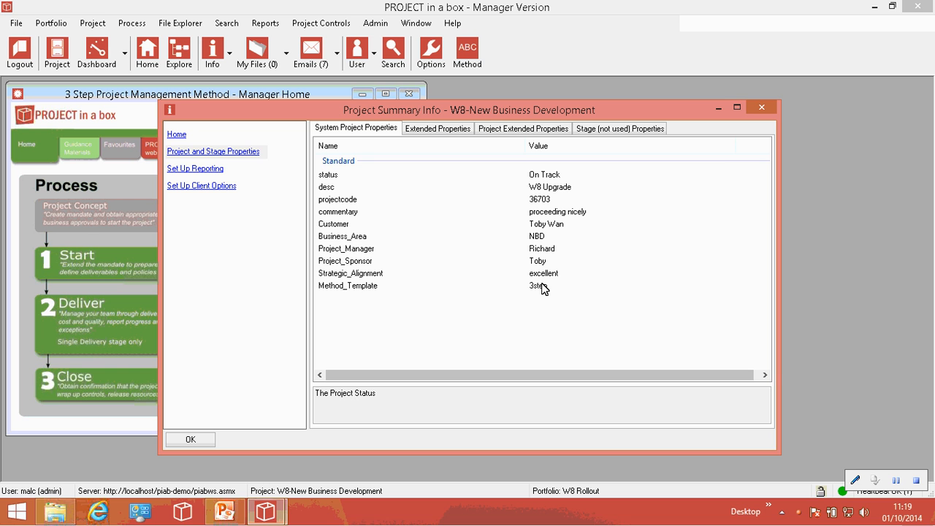
{"action": "left_click", "coordinate": [762, 108]}
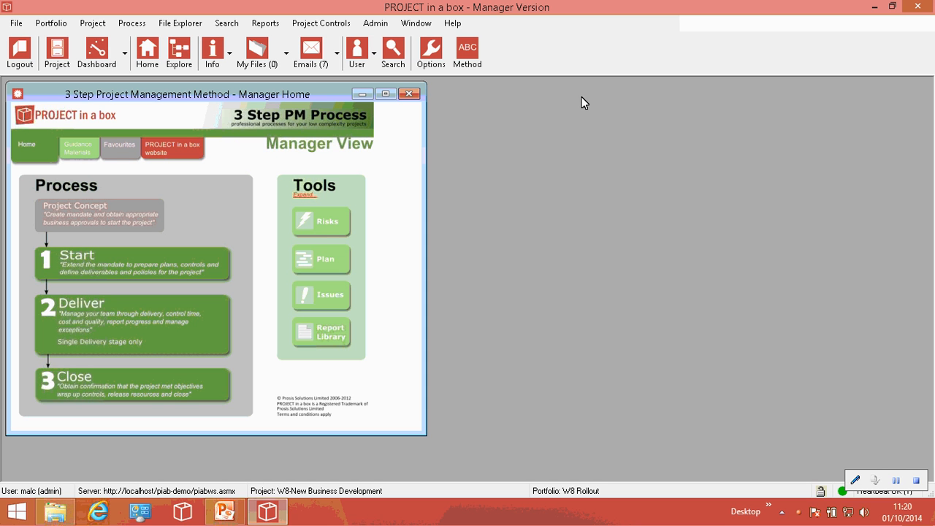
Open the portfolio-wide System Project Properties table covering the W8 projects
{"action": "left_click", "coordinate": [58, 28]}
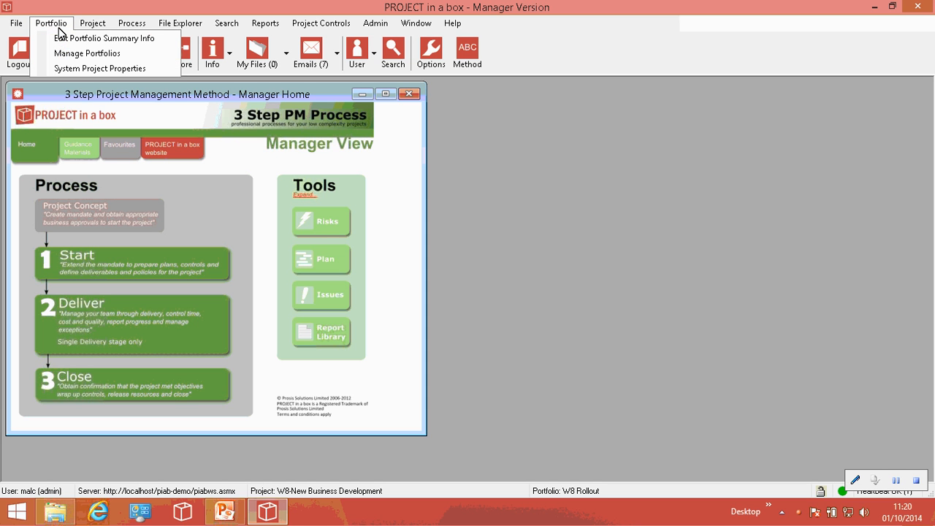
{"action": "left_click", "coordinate": [72, 68]}
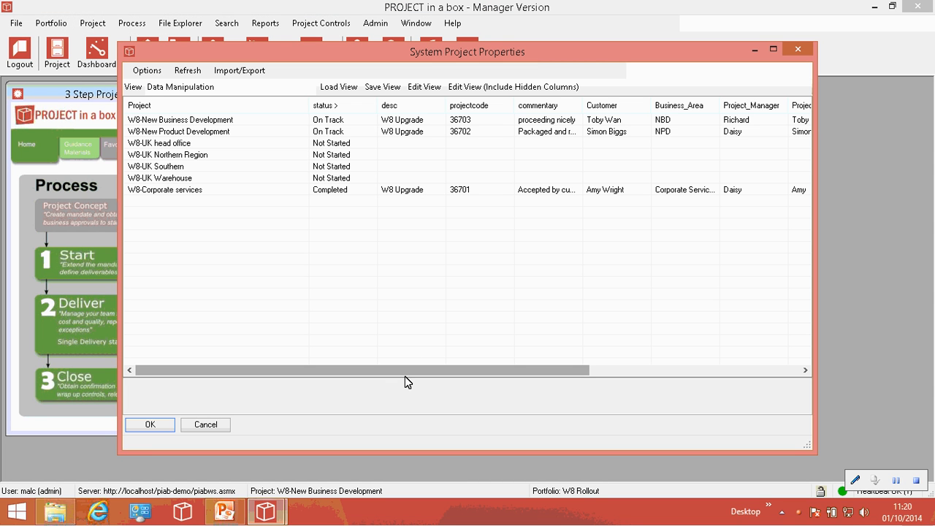
{"action": "left_click_drag", "start_coordinate": [405, 377], "coordinate": [289, 377]}
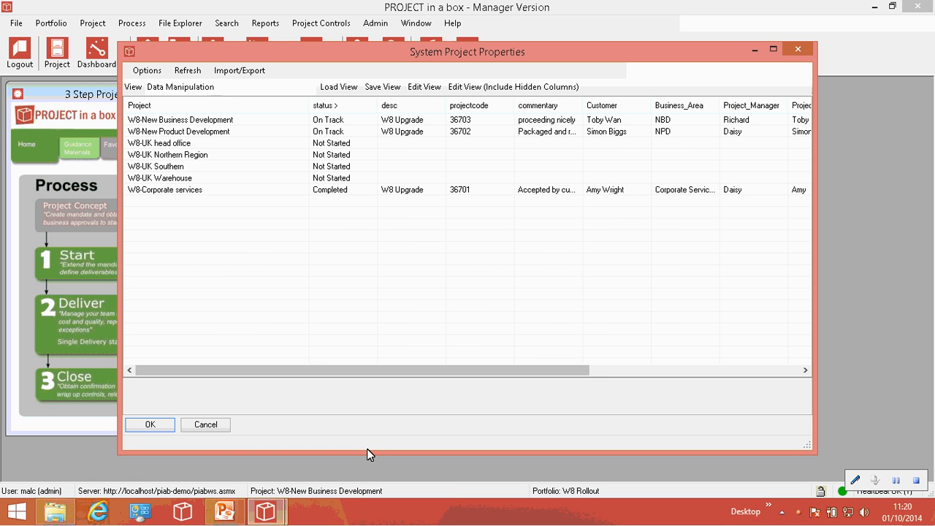
Inspect the status choices for W8-New Product Development and open the W8-UK Northern Region status for editing
{"action": "left_click", "coordinate": [333, 132]}
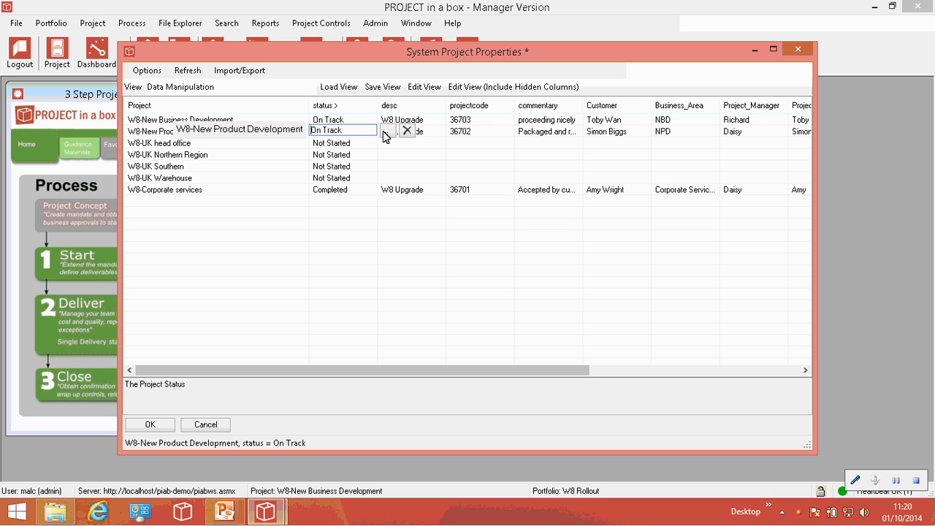
{"action": "left_click", "coordinate": [386, 136]}
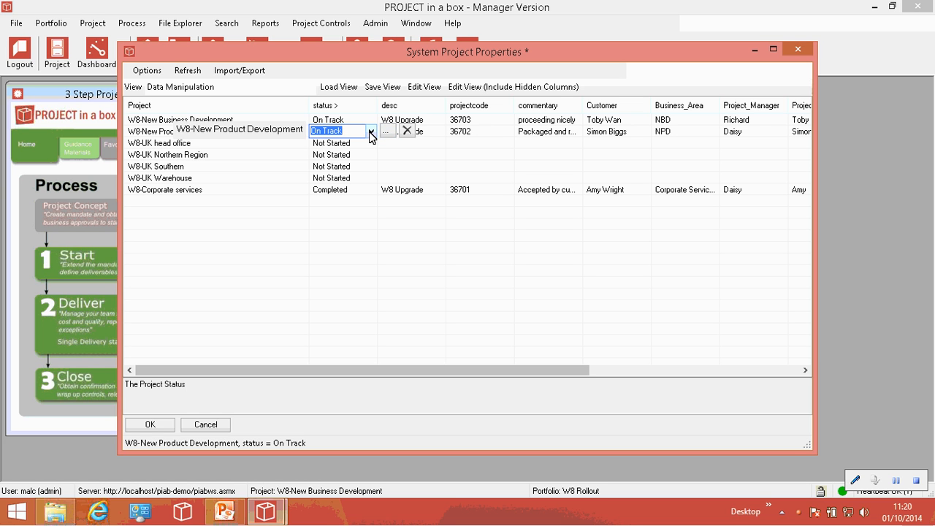
{"action": "left_click", "coordinate": [371, 135]}
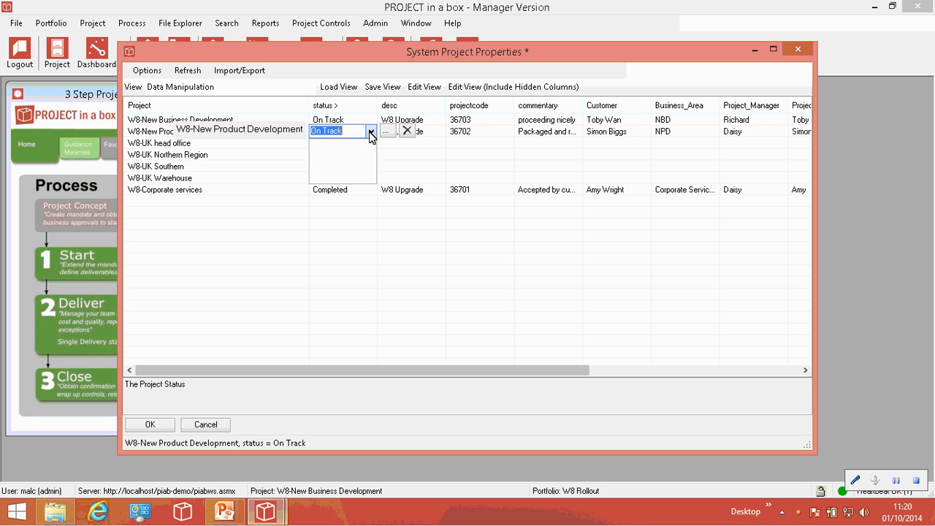
{"action": "left_click", "coordinate": [401, 165]}
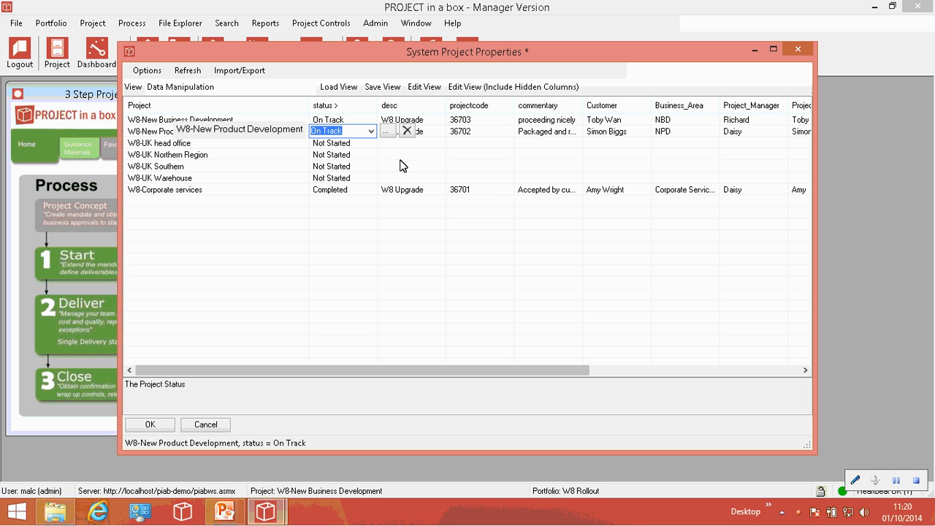
{"action": "key", "text": "Right"}
{"action": "left_click", "coordinate": [369, 155]}
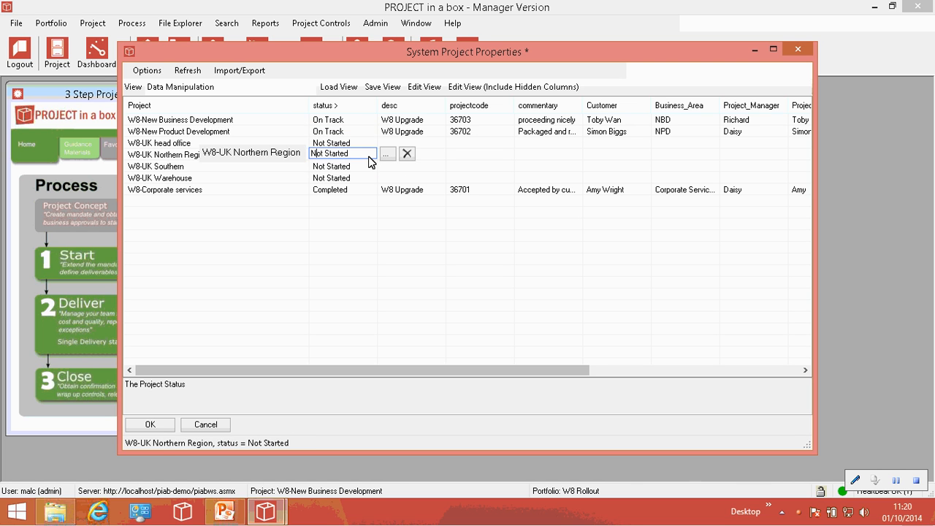
Open the description of W8-New Business Development and the Method_Template of W8-New Product Development for editing
{"action": "left_click", "coordinate": [421, 125]}
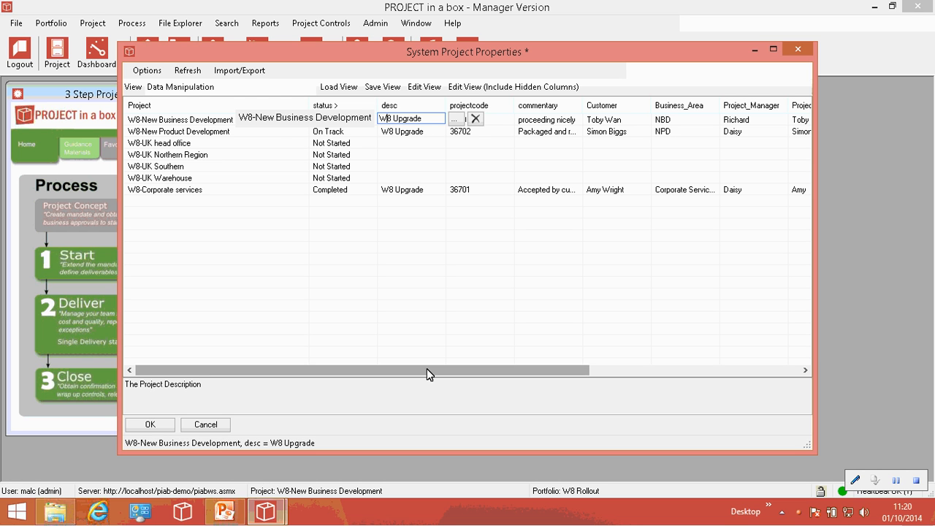
{"action": "left_click_drag", "start_coordinate": [427, 368], "coordinate": [665, 351]}
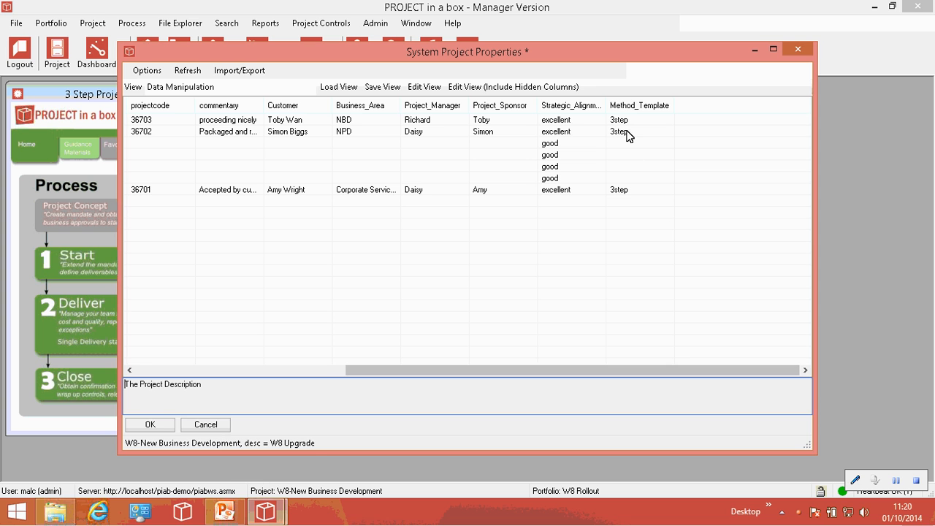
{"action": "left_click", "coordinate": [627, 131]}
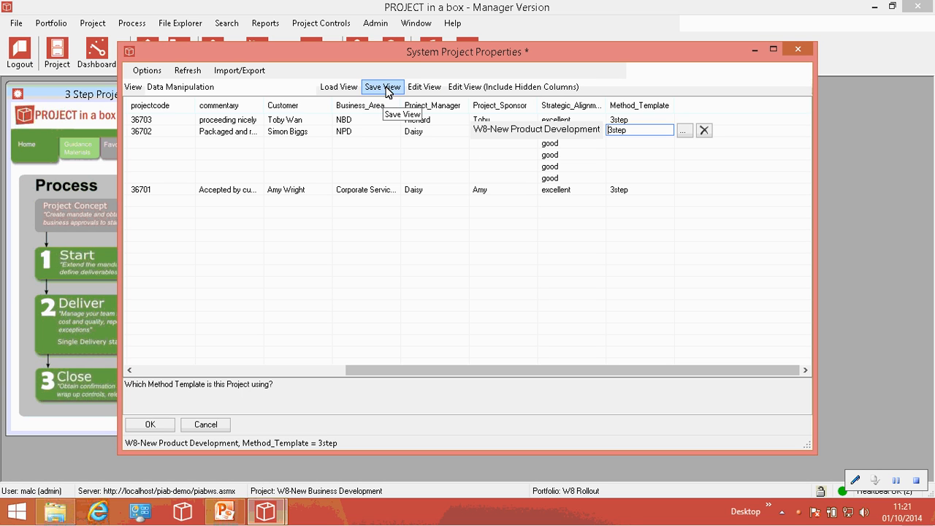
Load the global property switch view into the System Project Properties table and look across its columns
{"action": "left_click", "coordinate": [340, 89]}
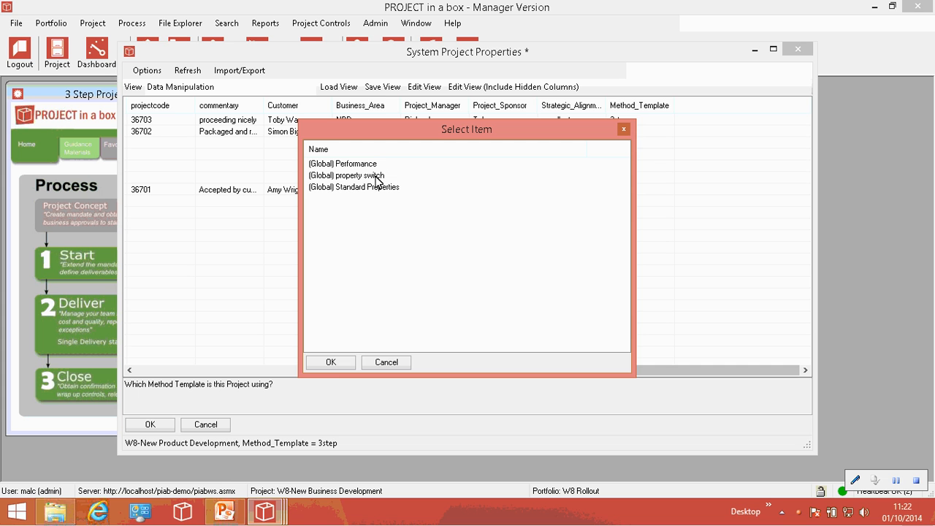
{"action": "left_click", "coordinate": [333, 363]}
{"action": "left_click_drag", "start_coordinate": [324, 370], "coordinate": [362, 383]}
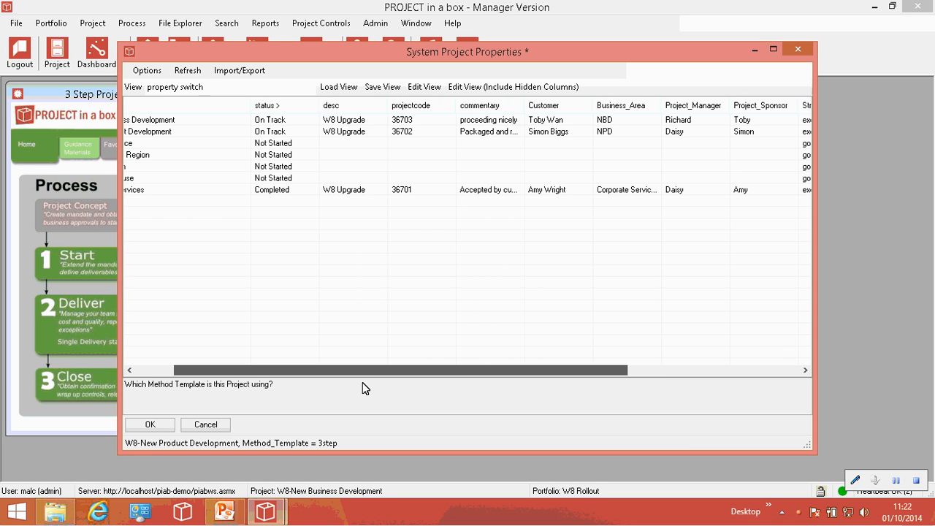
Open the property switch view for editing, display its XML definition and copy it to the clipboard
{"action": "left_click", "coordinate": [421, 87]}
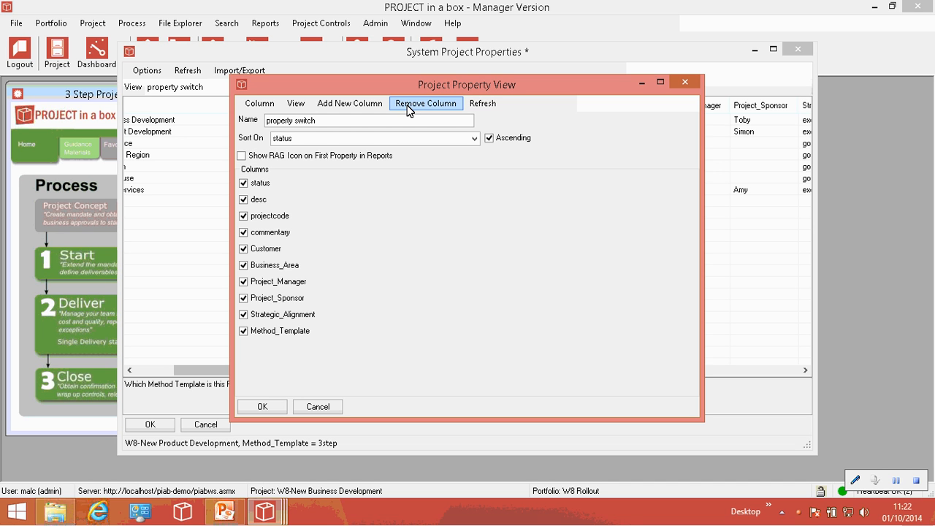
{"action": "left_click", "coordinate": [307, 103]}
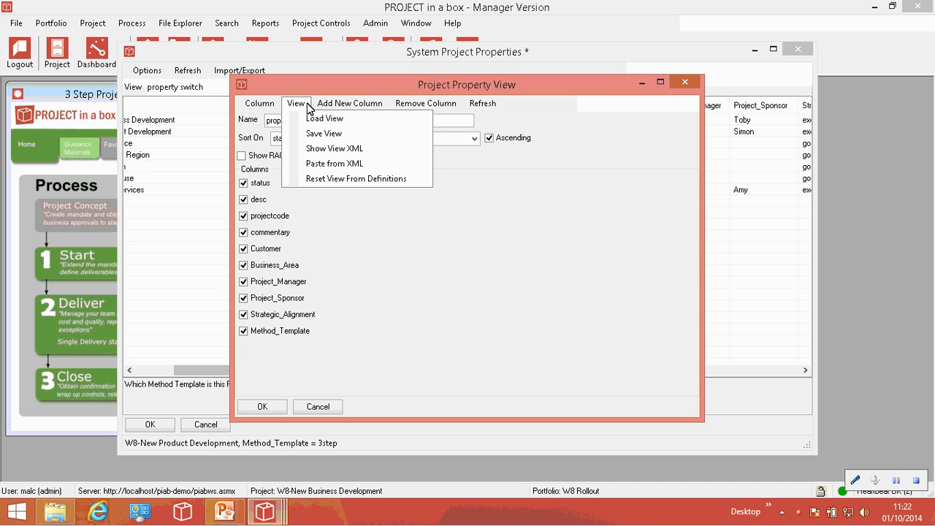
{"action": "left_click", "coordinate": [313, 150]}
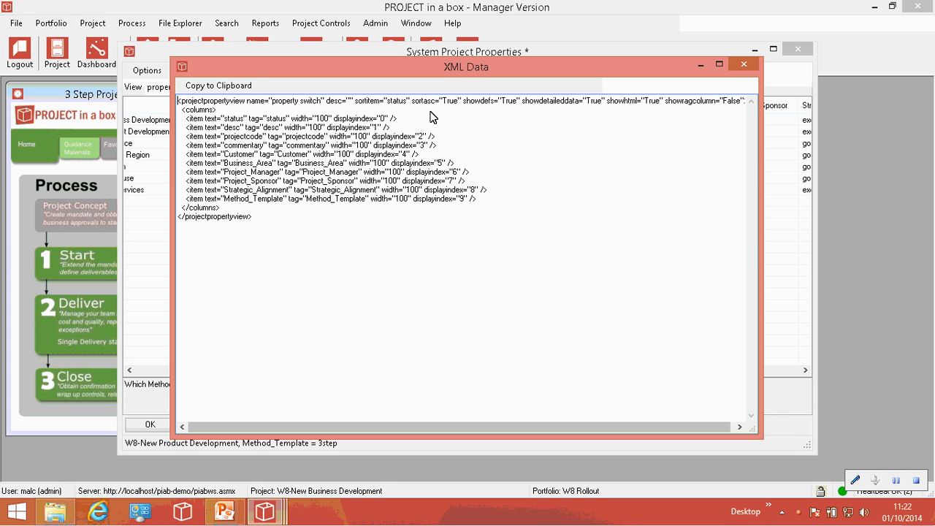
{"action": "left_click", "coordinate": [225, 89]}
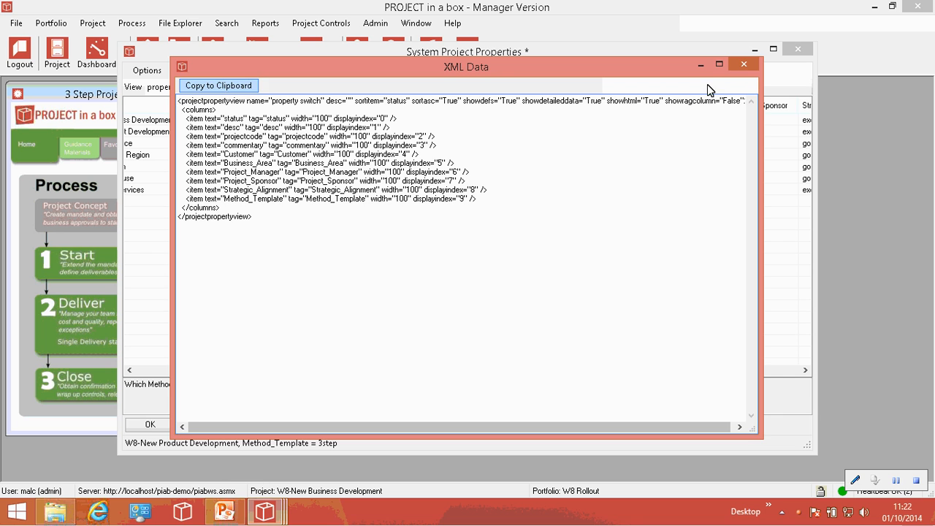
Close the XML definition and the property switch view editor, and leave System Project Properties without saving the changes
{"action": "left_click", "coordinate": [742, 65]}
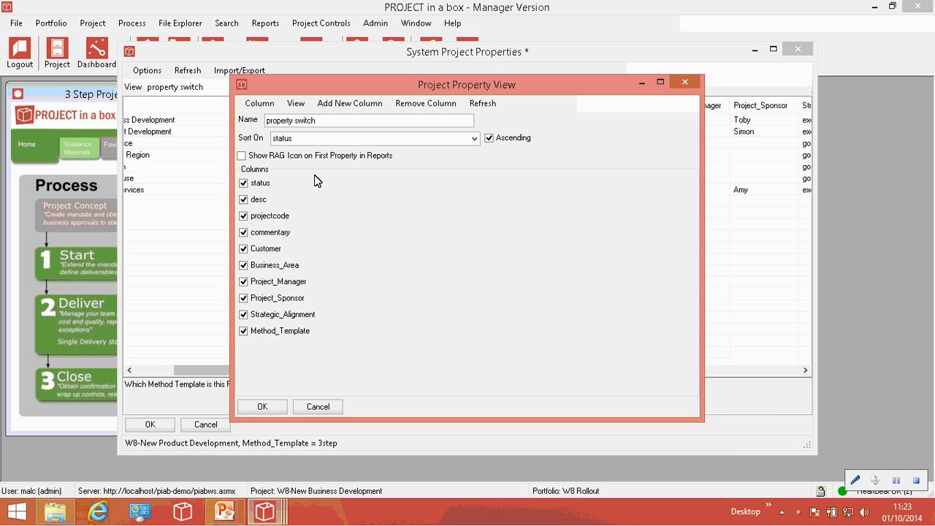
{"action": "left_click", "coordinate": [684, 83]}
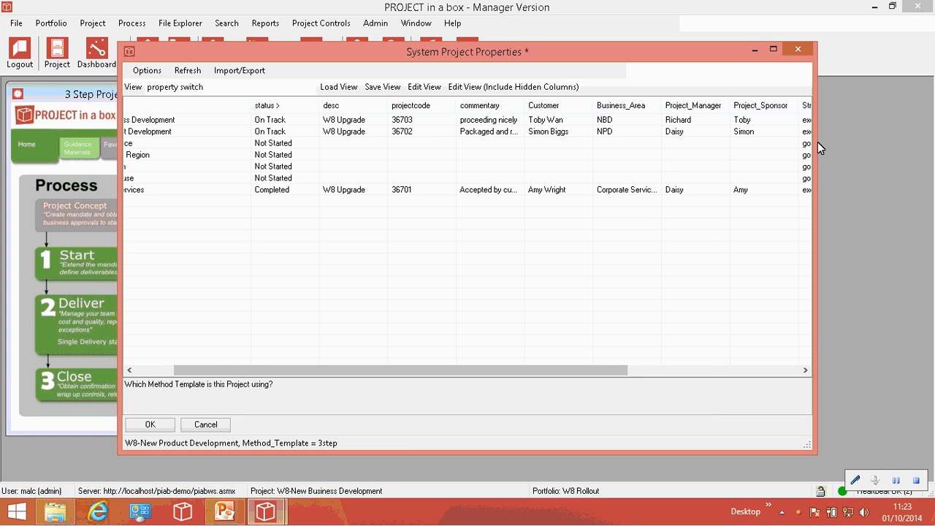
{"action": "left_click_drag", "start_coordinate": [431, 370], "coordinate": [336, 383]}
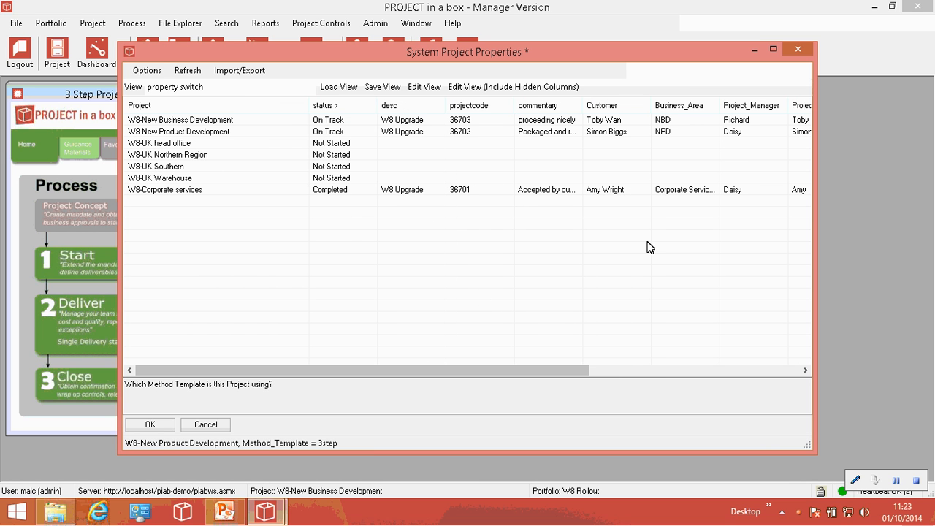
{"action": "left_click", "coordinate": [798, 48]}
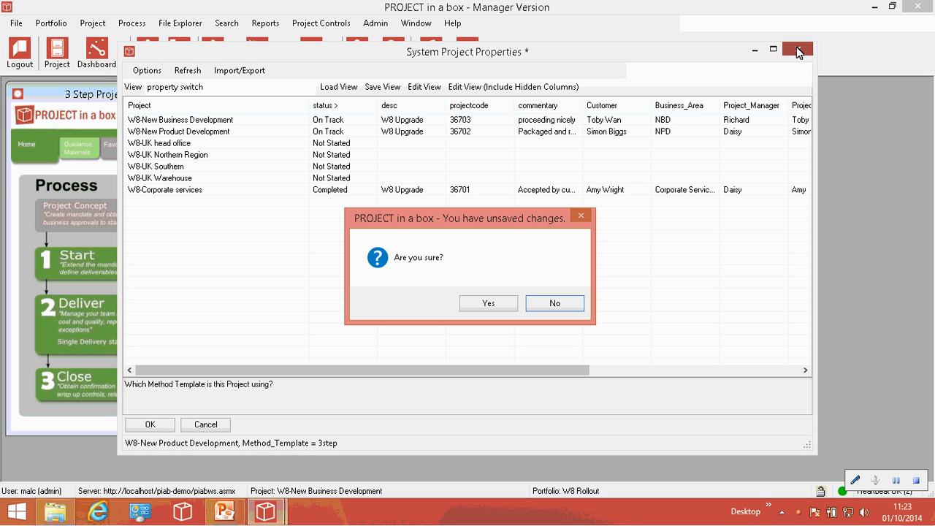
{"action": "left_click", "coordinate": [485, 303]}
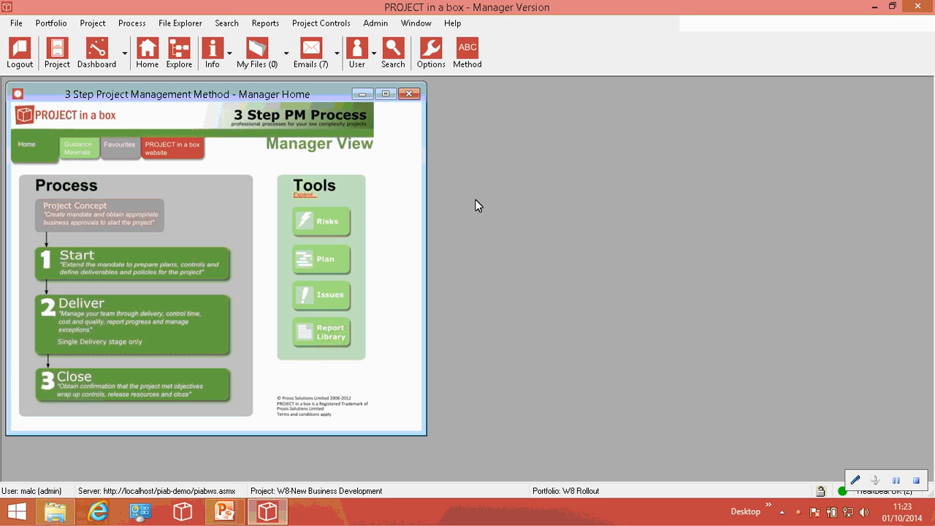
Uncover the desktop behind the project window and open the Desktop rollout.xlsx workbook in Excel
{"action": "left_click", "coordinate": [892, 6]}
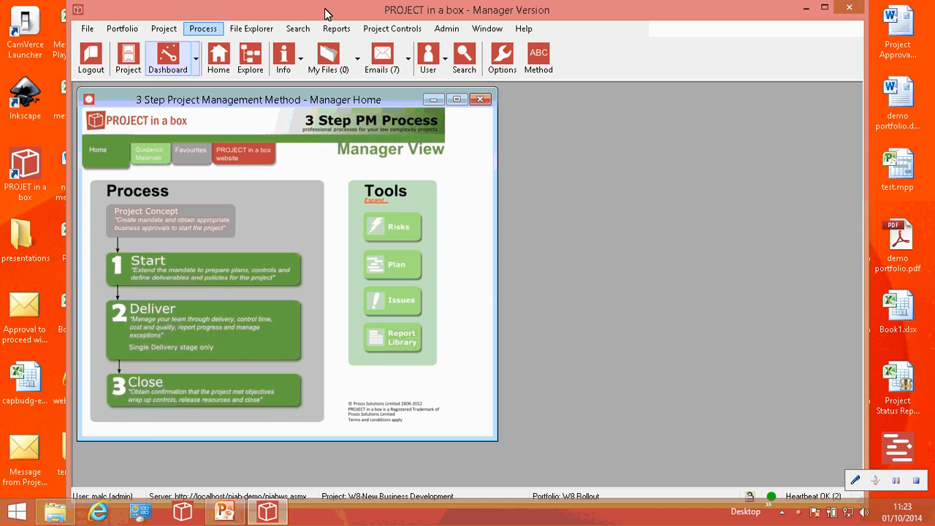
{"action": "left_click_drag", "start_coordinate": [327, 14], "coordinate": [258, 179]}
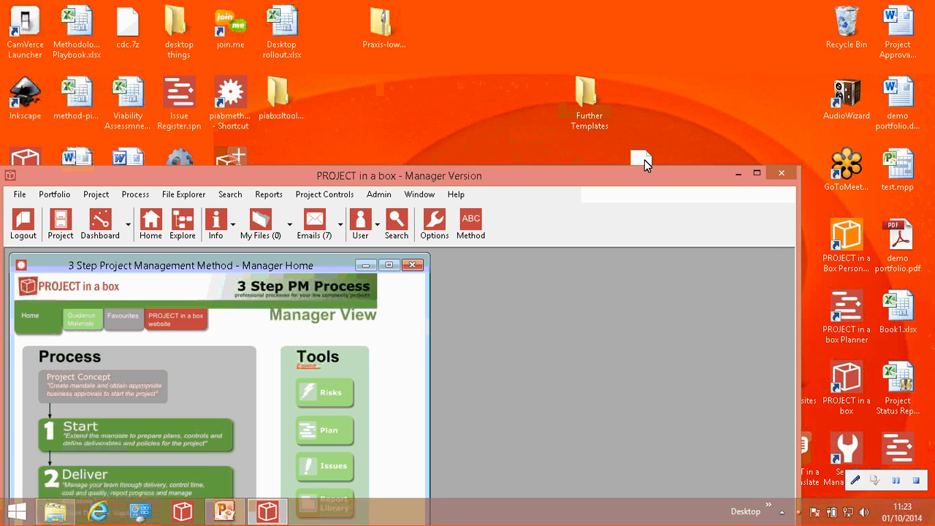
{"action": "left_click", "coordinate": [289, 36]}
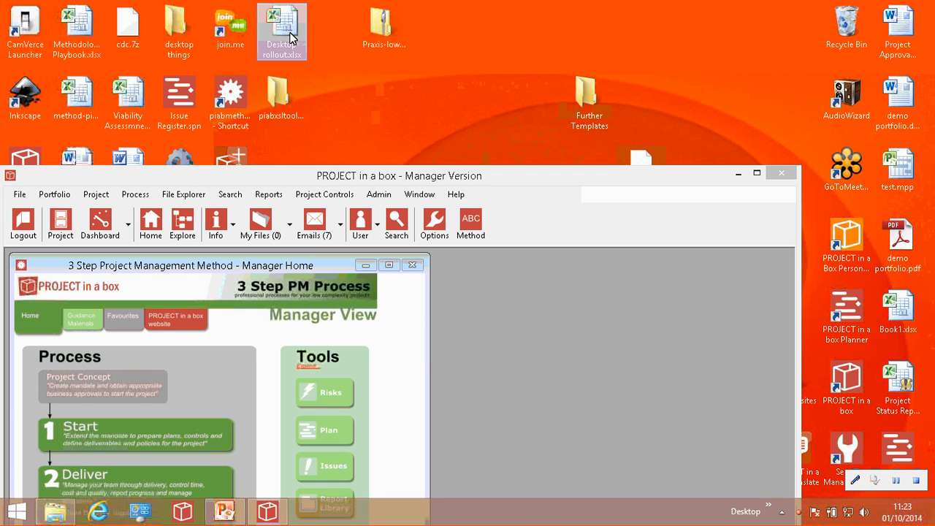
{"action": "double_click", "coordinate": [291, 36]}
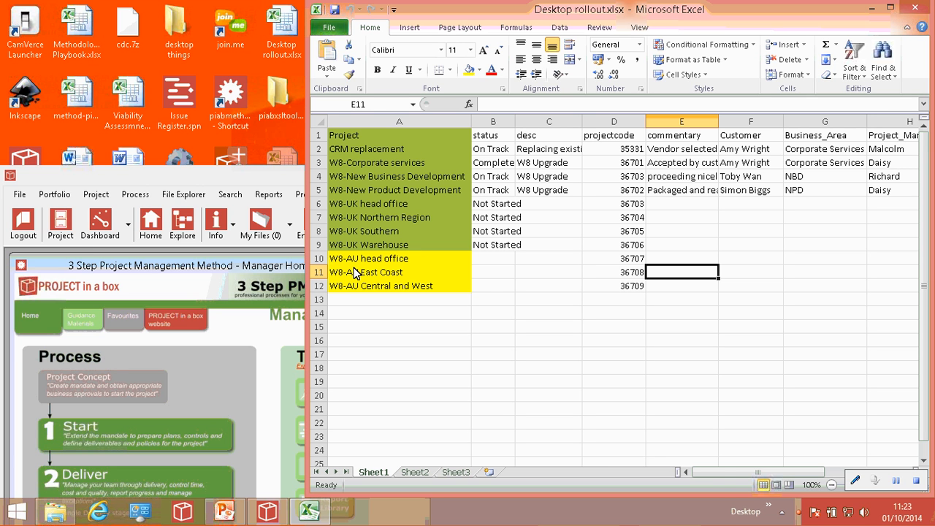
Copy the three project names W8-AU head office, W8-AU East Coast and W8-AU Central and West from A10:A12
{"action": "left_click_drag", "start_coordinate": [723, 480], "coordinate": [700, 479]}
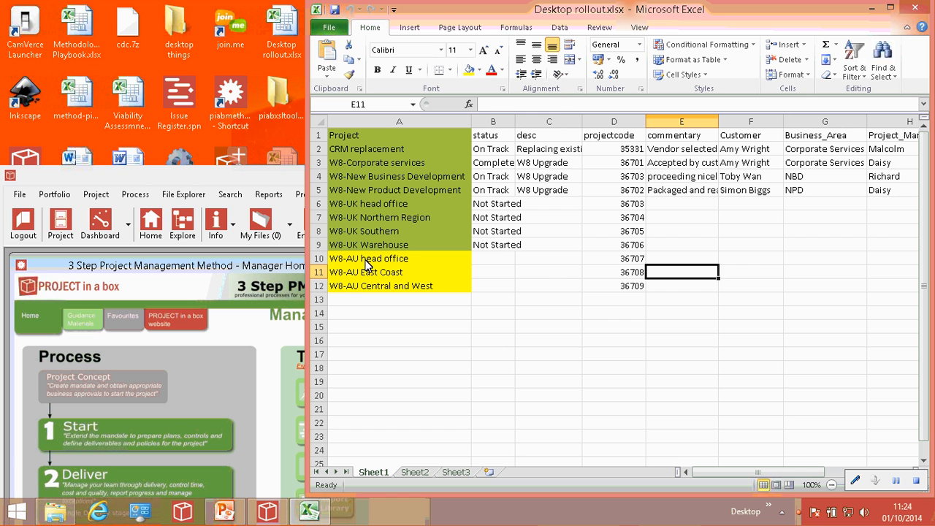
{"action": "left_click_drag", "start_coordinate": [366, 260], "coordinate": [364, 282]}
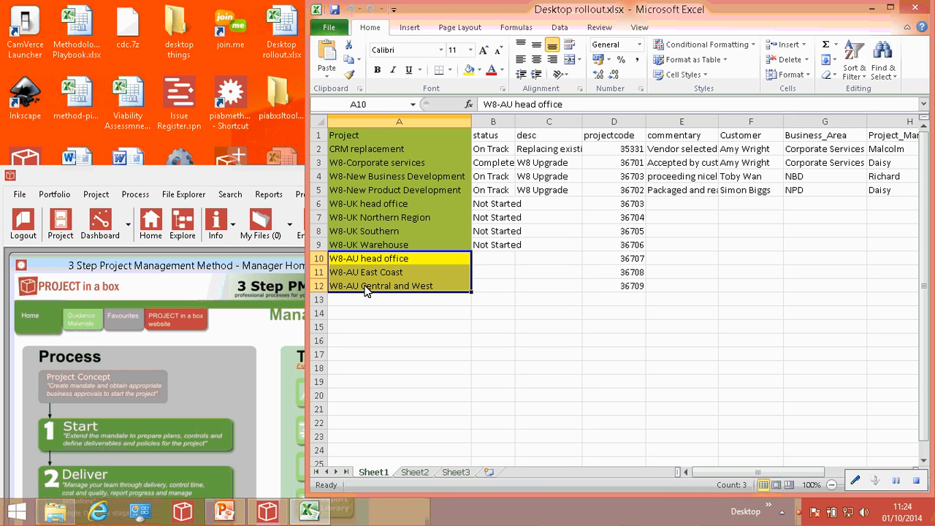
{"action": "right_click", "coordinate": [363, 277]}
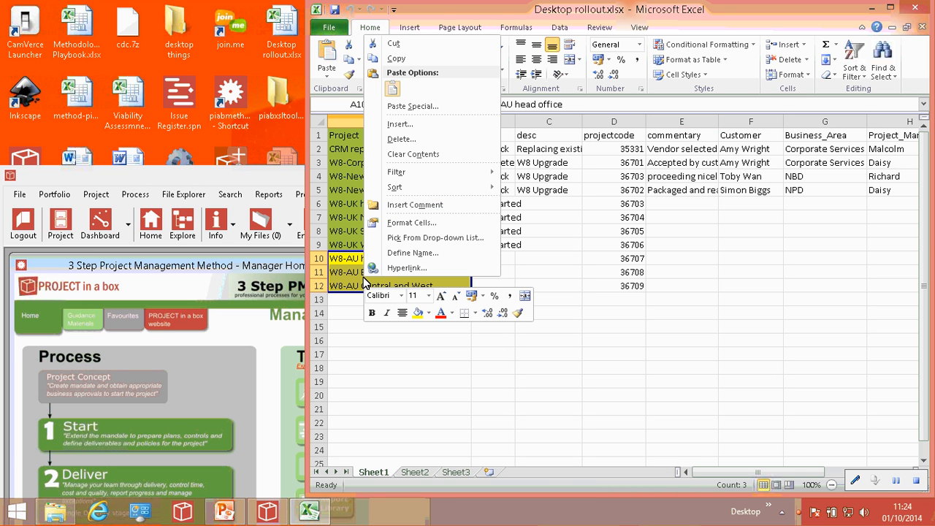
{"action": "left_click", "coordinate": [409, 64]}
Switch back to PROJECT in a box, maximize its window and start creating a new project
{"action": "left_click", "coordinate": [277, 183]}
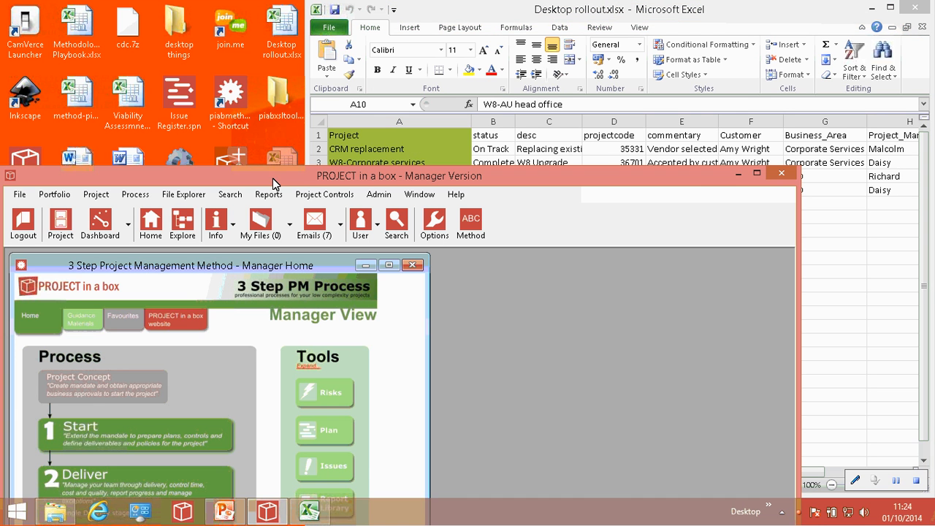
{"action": "left_click", "coordinate": [757, 174]}
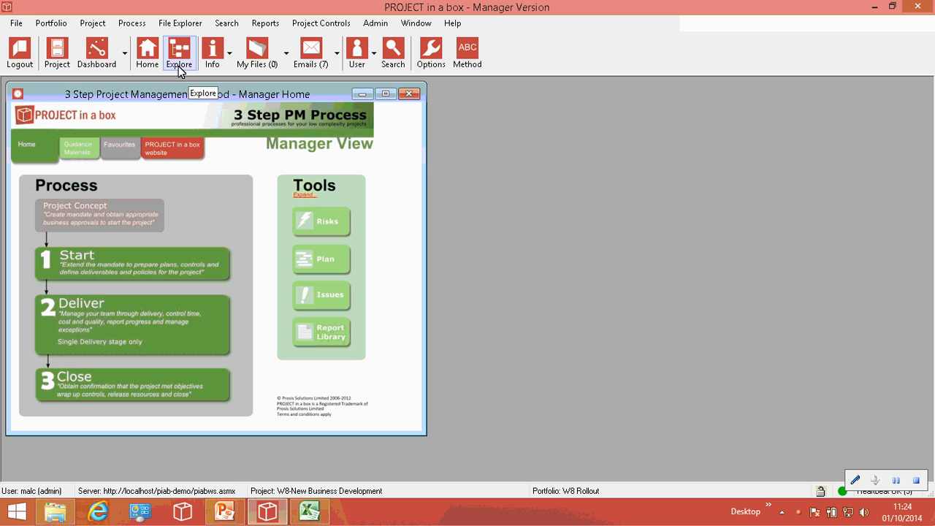
{"action": "left_click", "coordinate": [93, 27]}
{"action": "left_click", "coordinate": [119, 70]}
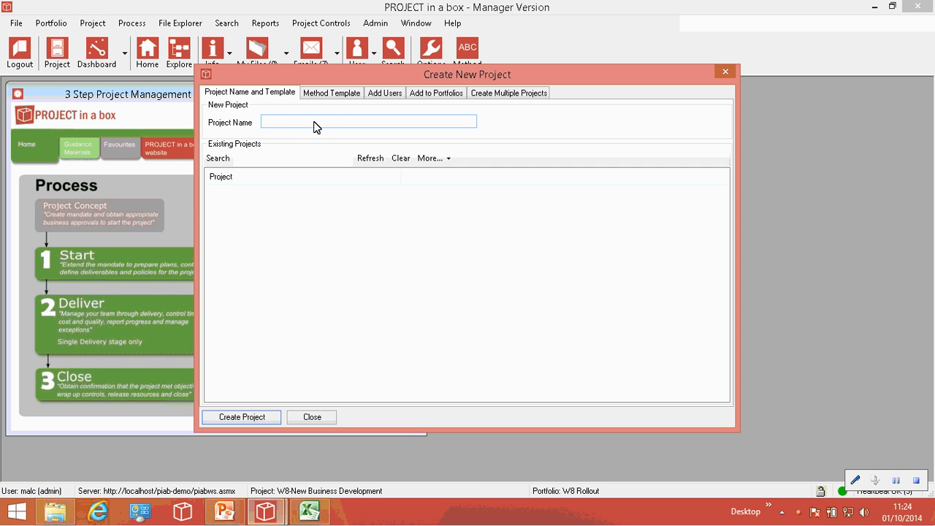
Look through the new project settings, enable creating multiple projects and paste the copied W8-AU names as the project list
{"action": "left_click", "coordinate": [323, 96]}
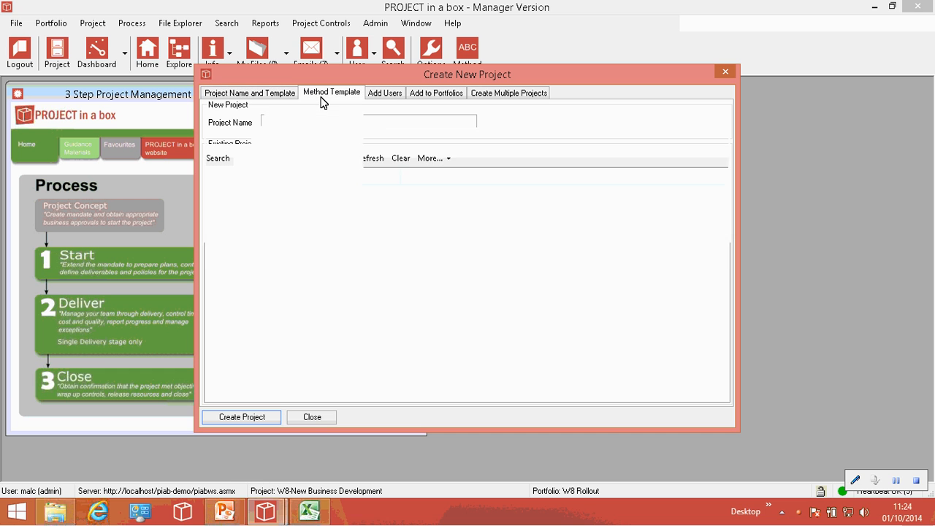
{"action": "left_click", "coordinate": [391, 99]}
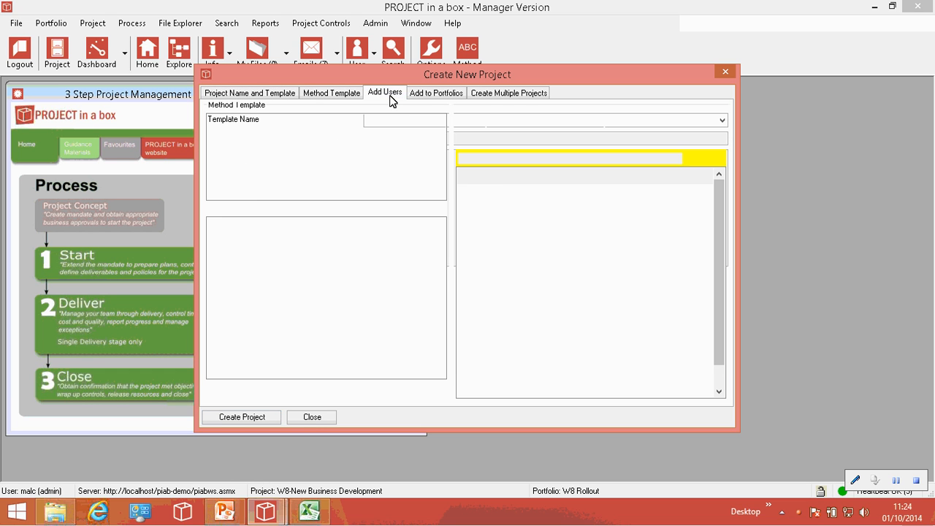
{"action": "left_click", "coordinate": [431, 96]}
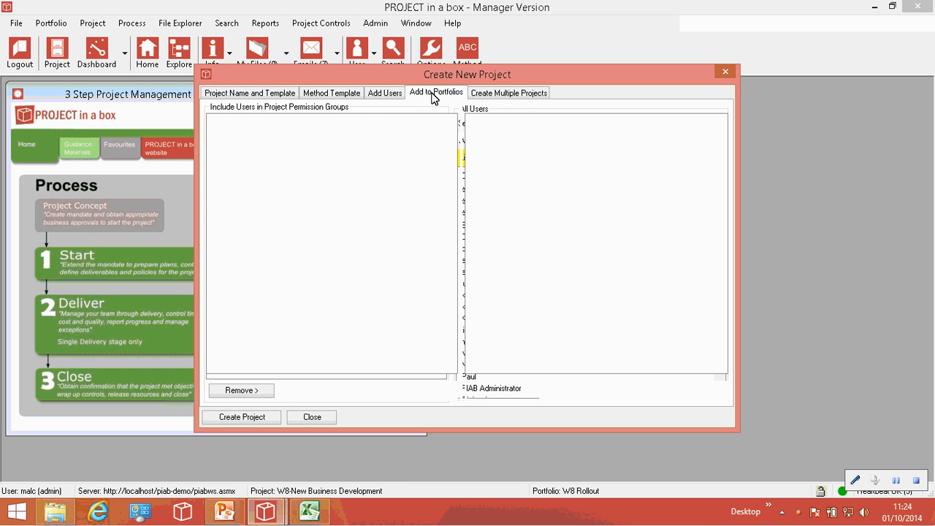
{"action": "left_click", "coordinate": [505, 99]}
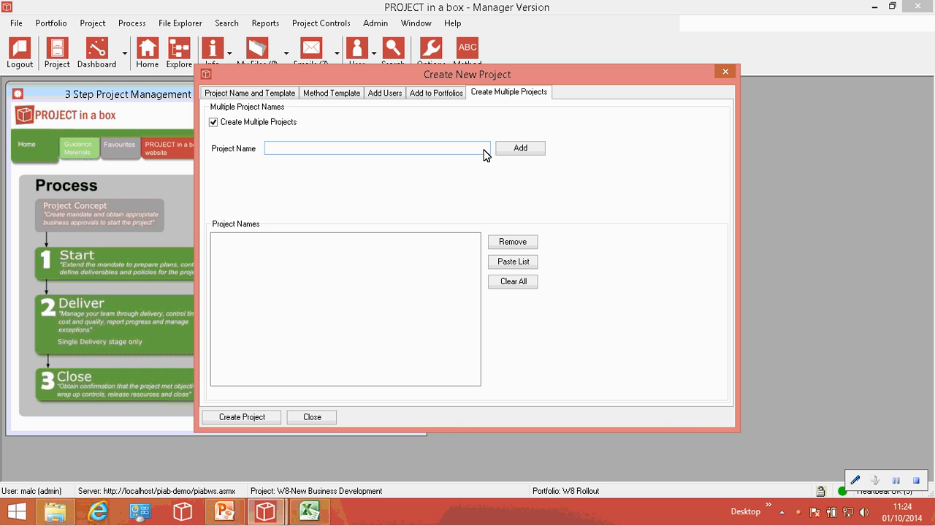
{"action": "left_click", "coordinate": [516, 263]}
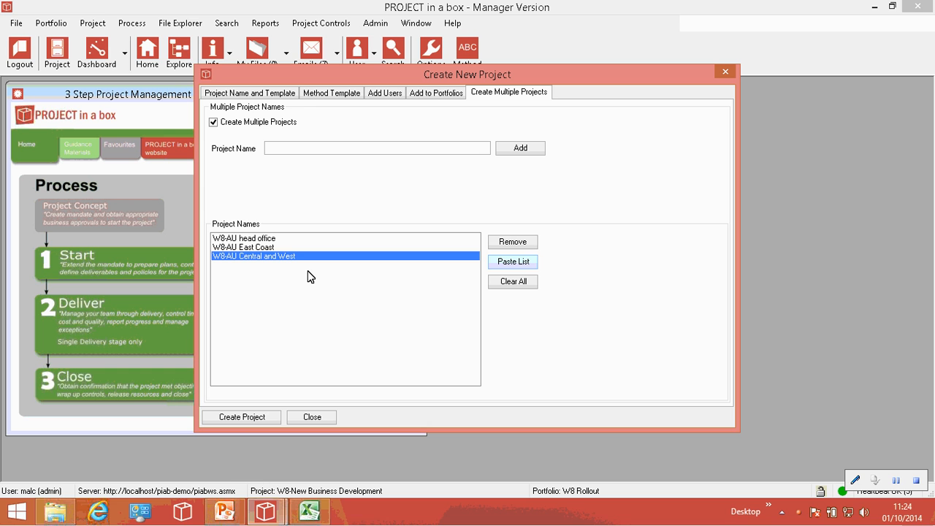
Choose 3 Step Project Management method 2013 as the method template for the new projects
{"action": "left_click", "coordinate": [332, 95]}
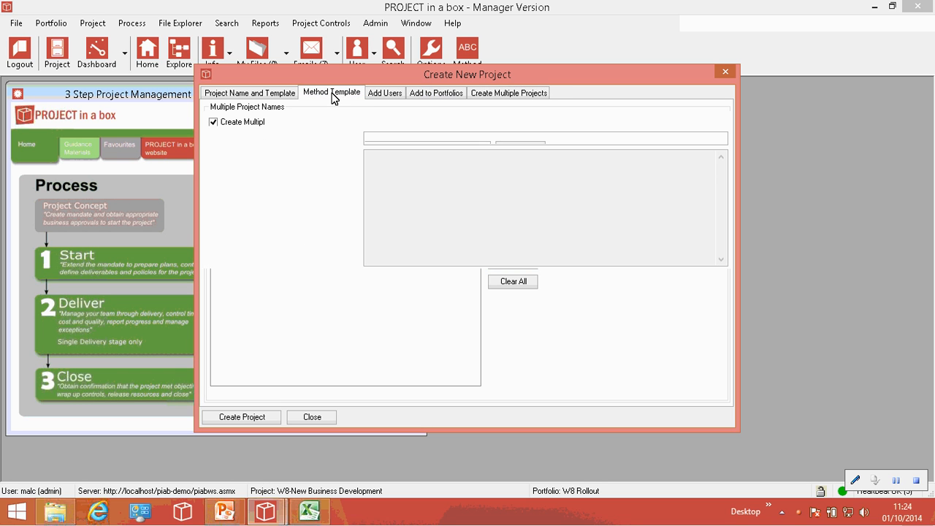
{"action": "left_click", "coordinate": [723, 121]}
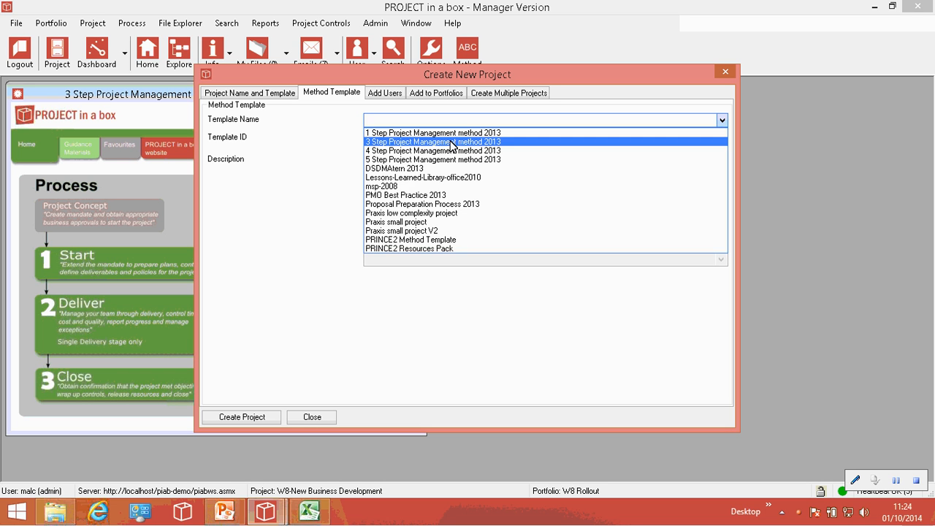
{"action": "left_click", "coordinate": [451, 141]}
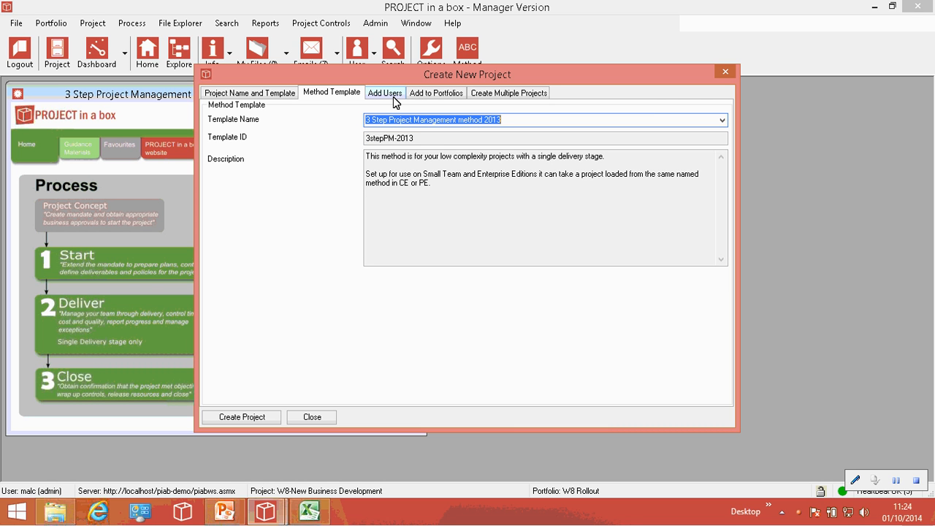
Include the new projects in the W8 Rollout and IT Projects portfolios
{"action": "left_click", "coordinate": [437, 95]}
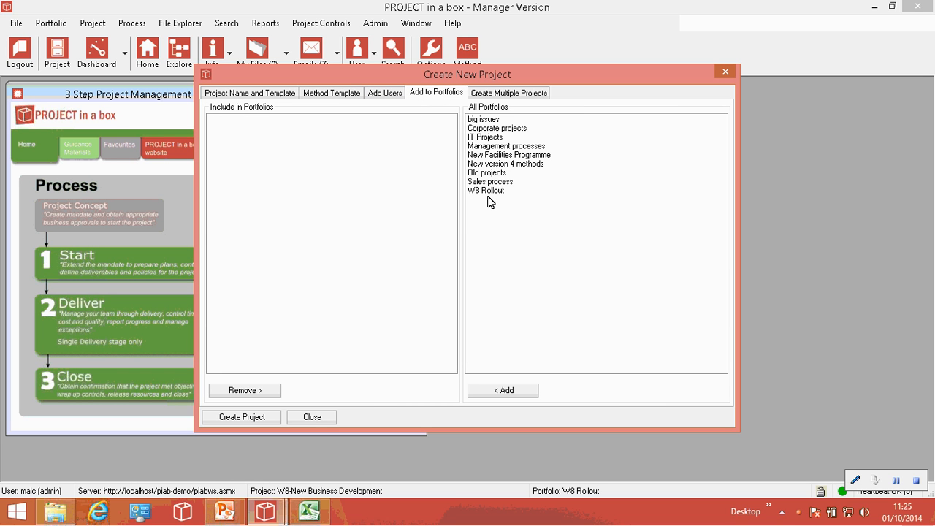
{"action": "left_click", "coordinate": [513, 391]}
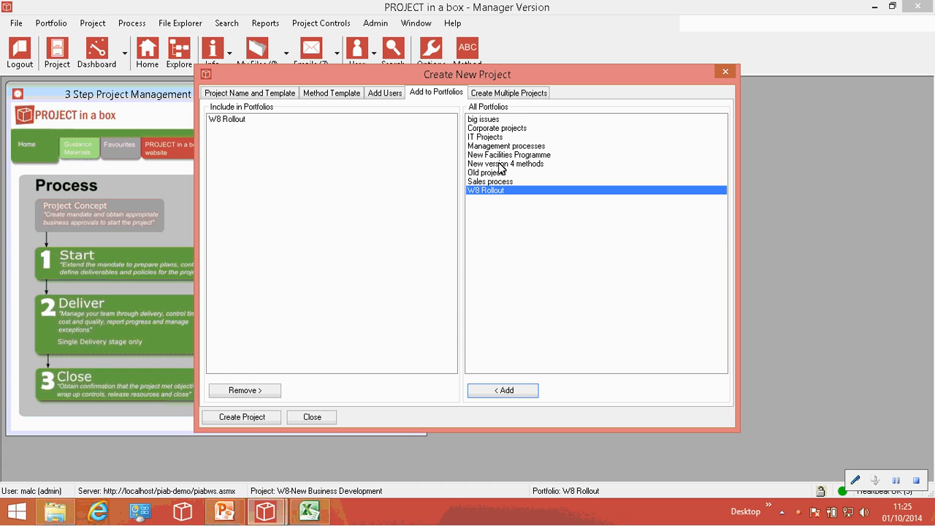
{"action": "left_click", "coordinate": [494, 138]}
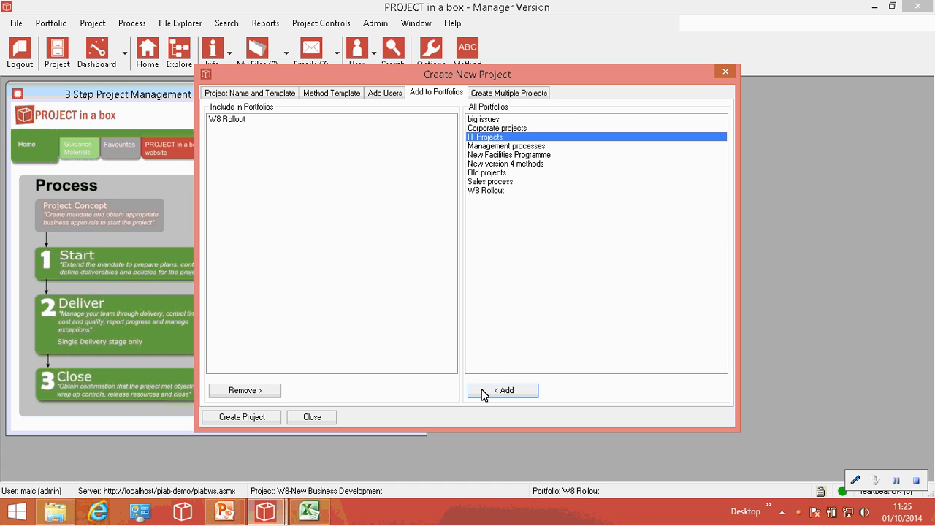
{"action": "left_click", "coordinate": [485, 390]}
Review the list of W8-AU project names, create the projects and close the Create New Project dialog
{"action": "left_click", "coordinate": [493, 95]}
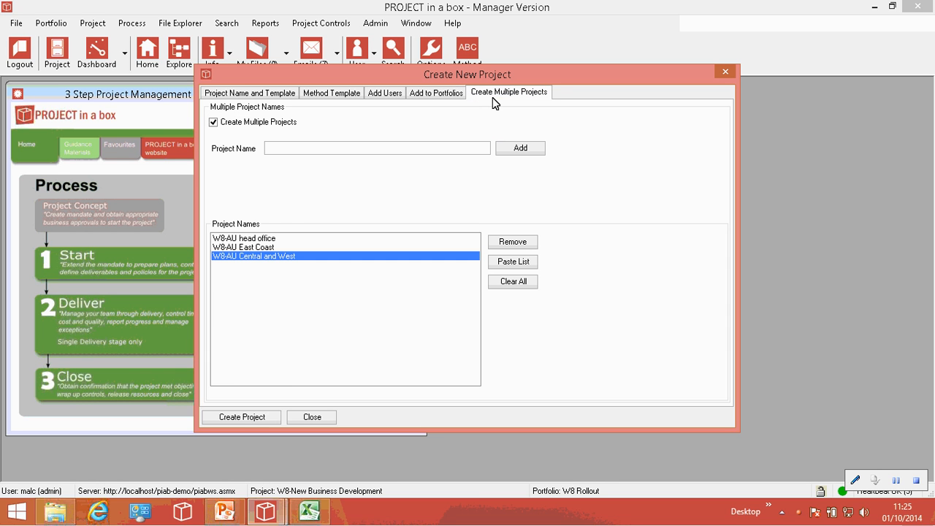
{"action": "left_click", "coordinate": [248, 418]}
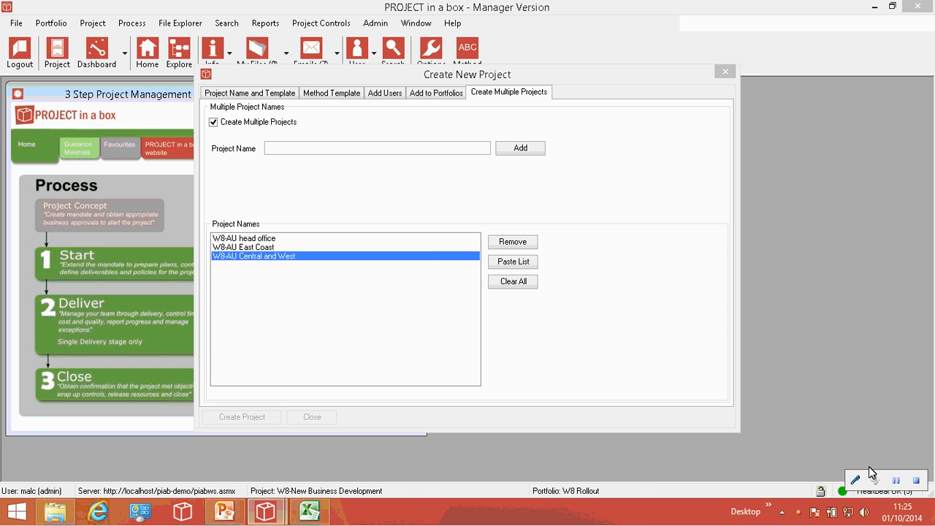
{"action": "left_click", "coordinate": [473, 308]}
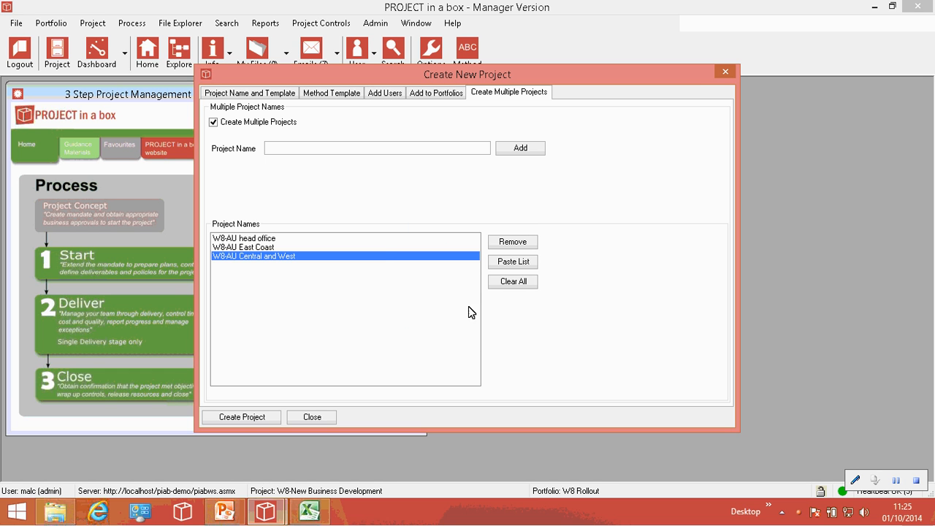
{"action": "left_click", "coordinate": [727, 72]}
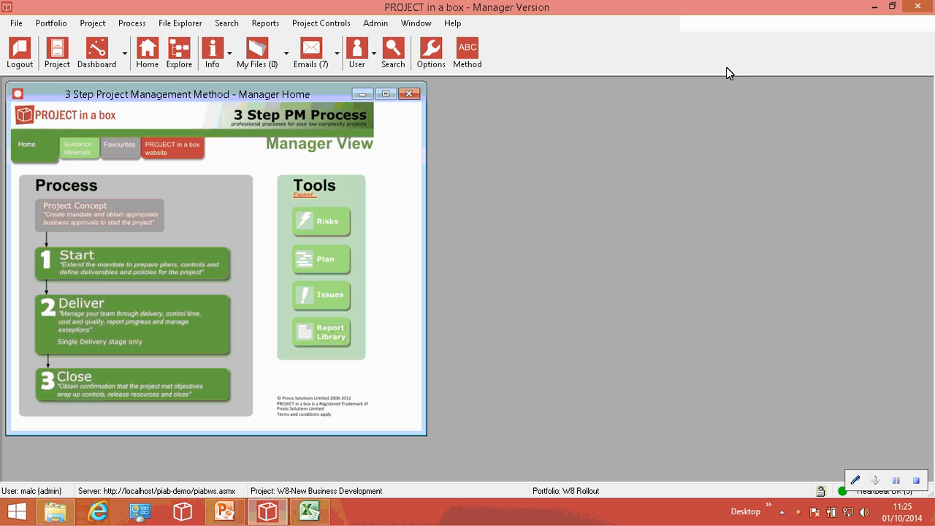
Open the W8-AU East Coast project from the W8 Rollout portfolio
{"action": "left_click", "coordinate": [56, 54]}
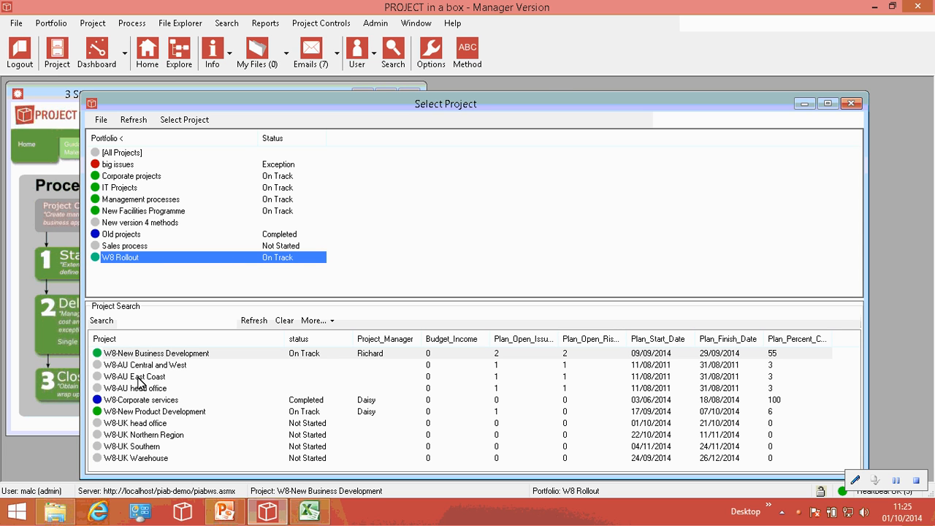
{"action": "double_click", "coordinate": [137, 377]}
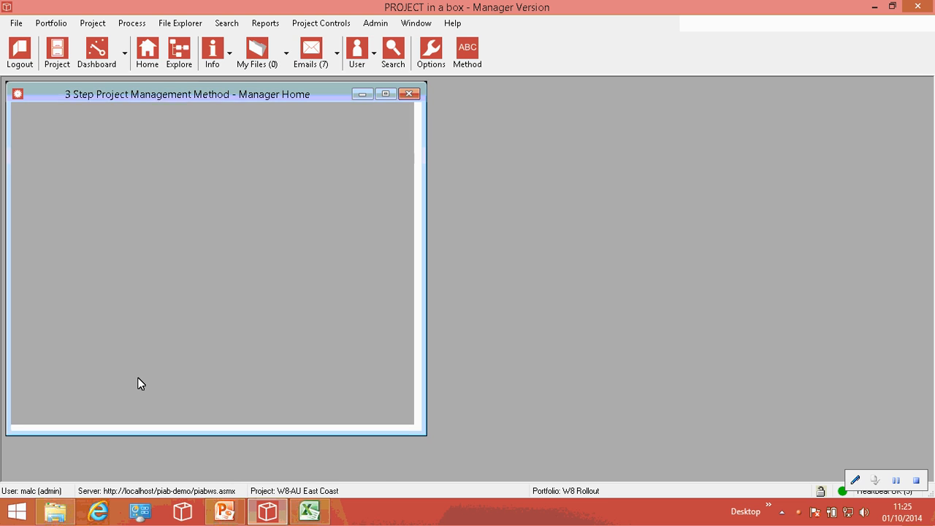
Open the System Project Properties table for the portfolio and switch to the Desktop rollout.xlsx workbook in Excel
{"action": "left_click", "coordinate": [51, 24]}
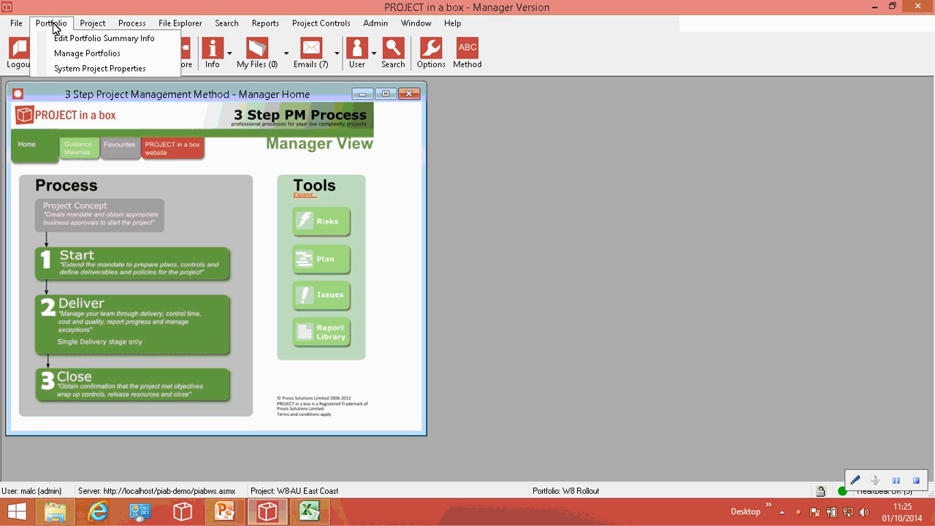
{"action": "left_click", "coordinate": [78, 70]}
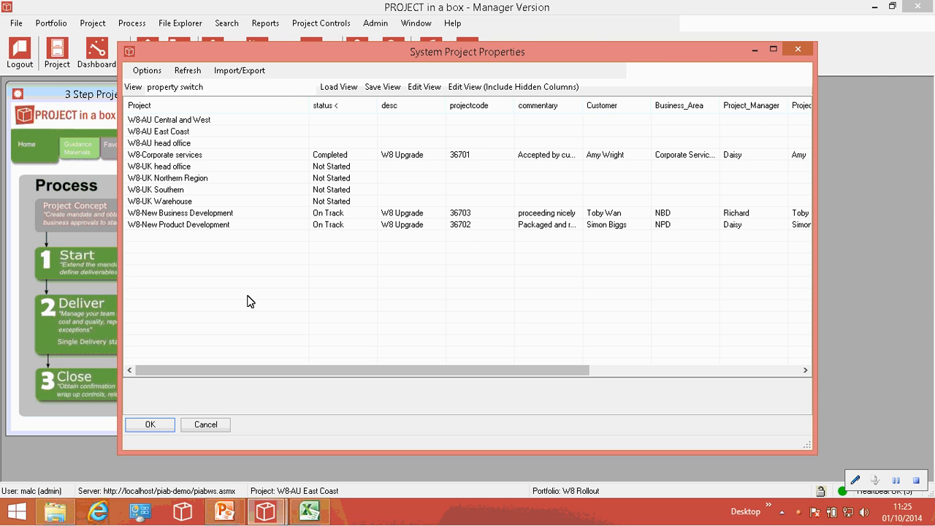
{"action": "left_click", "coordinate": [310, 512]}
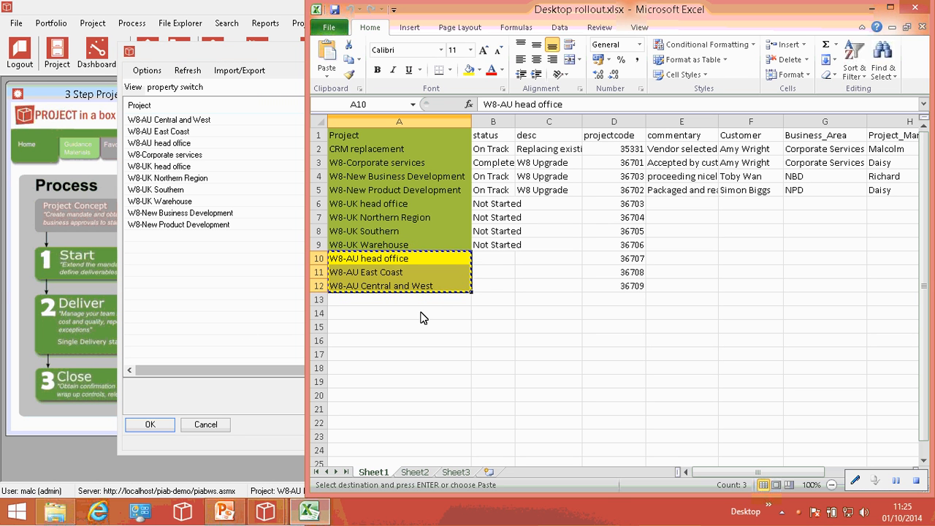
Copy the range A1:D12, covering the Project, status, desc and projectcode columns, from the rollout worksheet
{"action": "mouse_move", "coordinate": [711, 476]}
{"action": "left_mouse_down"}
{"action": "mouse_move", "coordinate": [777, 474]}
{"action": "mouse_move", "coordinate": [705, 478]}
{"action": "left_mouse_up"}
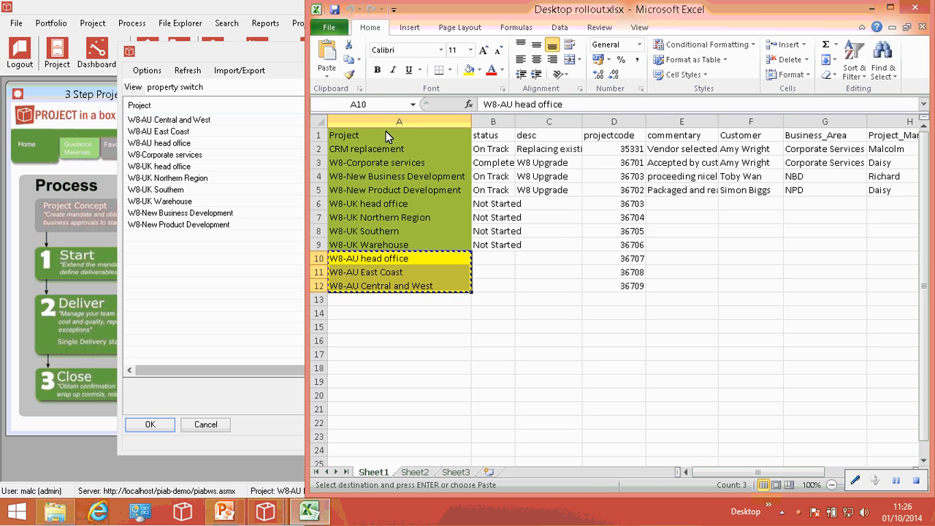
{"action": "left_click_drag", "start_coordinate": [384, 131], "coordinate": [602, 156]}
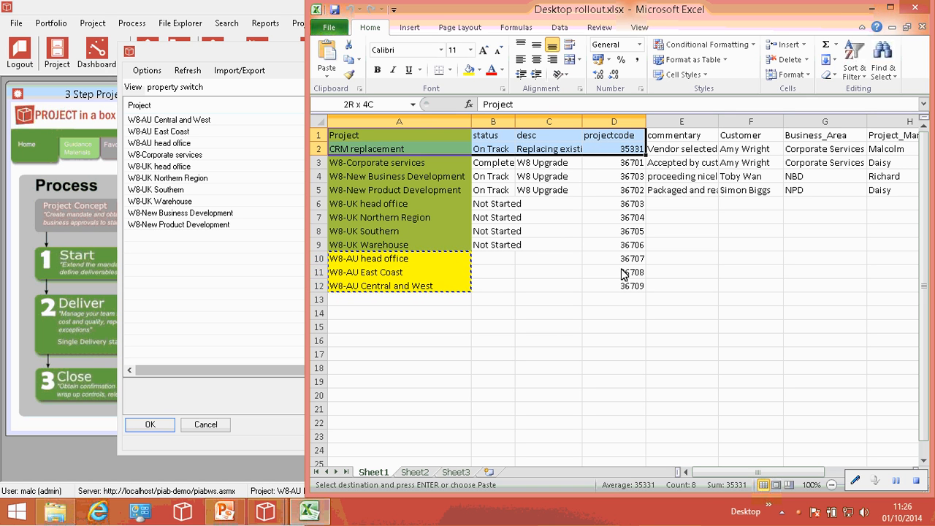
{"action": "left_click_drag", "start_coordinate": [624, 274], "coordinate": [626, 288]}
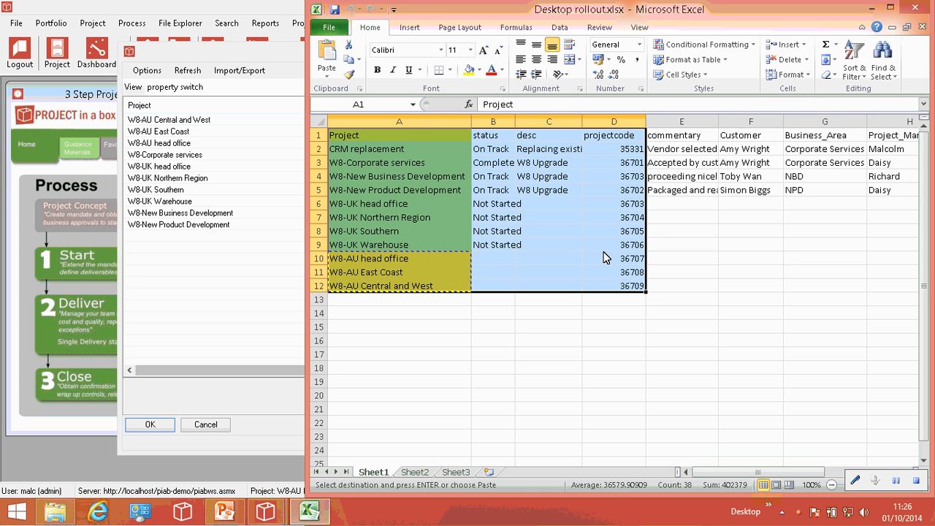
{"action": "right_click", "coordinate": [604, 257]}
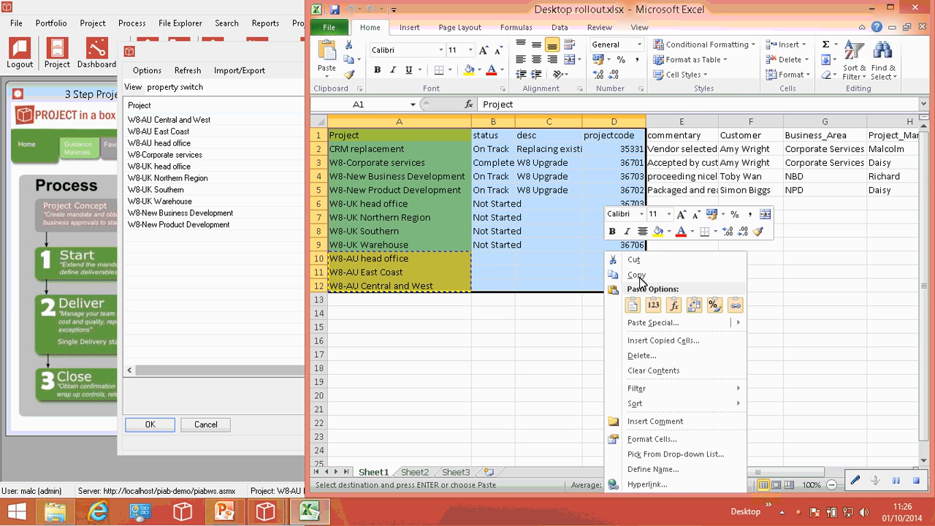
{"action": "left_click", "coordinate": [637, 278]}
Switch to PROJECT in a box and paste the copied values into the System Project Properties table
{"action": "left_click", "coordinate": [253, 301]}
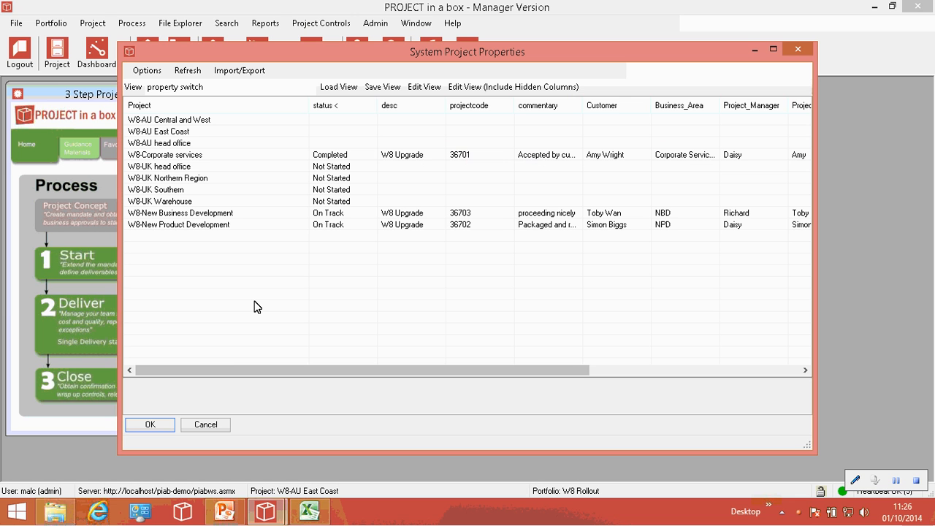
{"action": "left_click", "coordinate": [233, 73]}
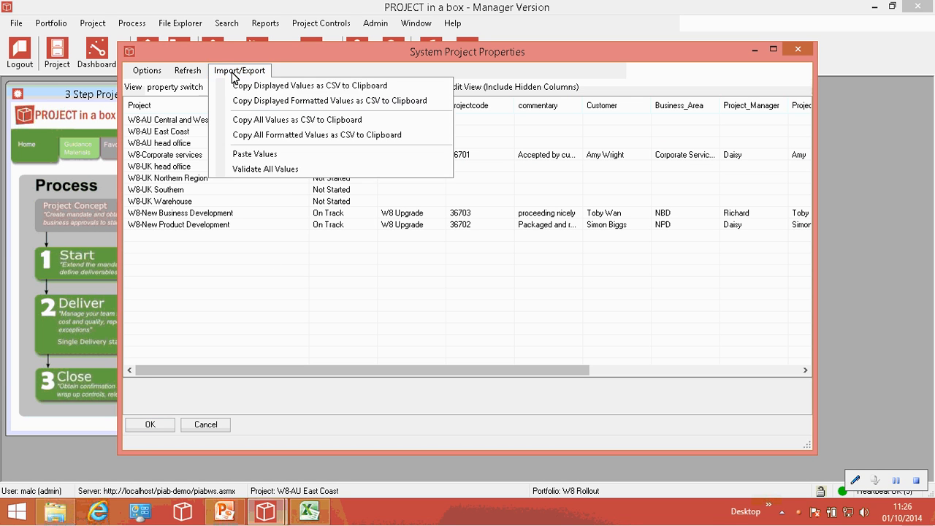
{"action": "left_click", "coordinate": [262, 155]}
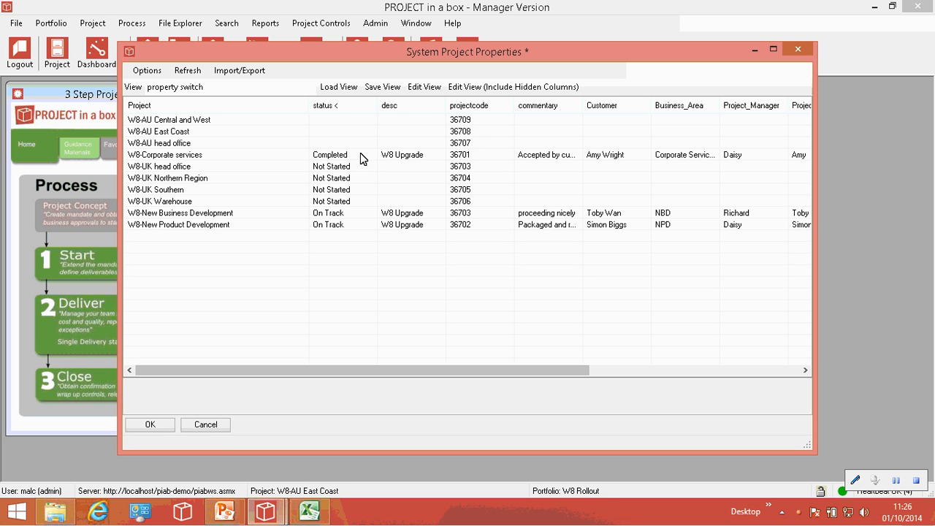
Check the status choices for W8-AU East Coast in the properties table, leaving the field empty
{"action": "left_click", "coordinate": [340, 132]}
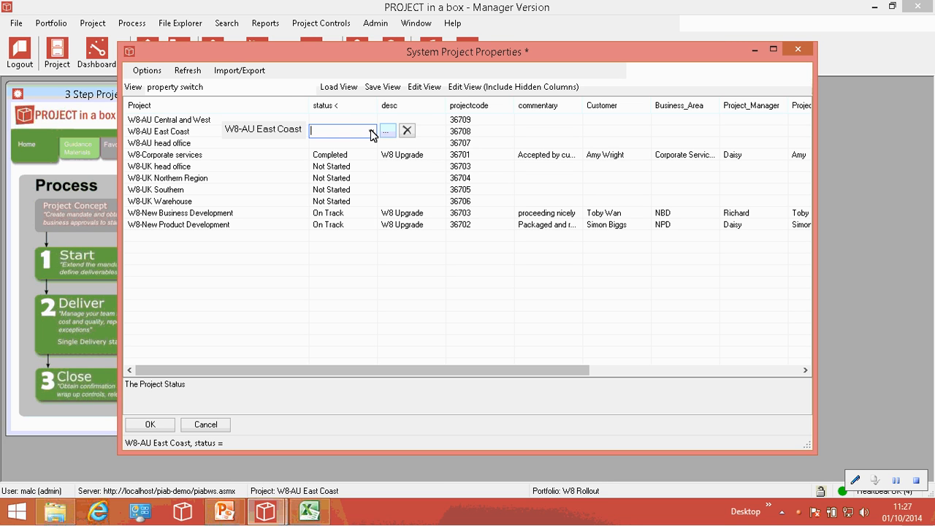
{"action": "left_click", "coordinate": [372, 132]}
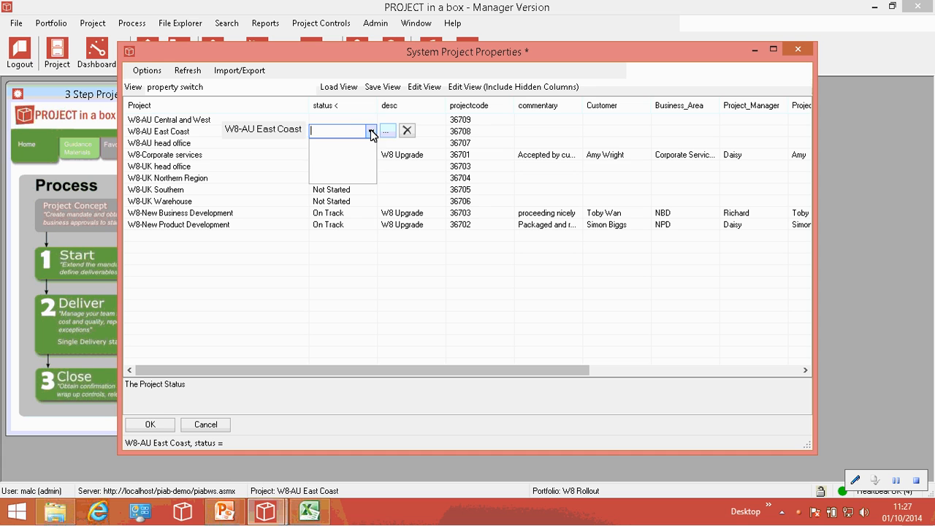
{"action": "left_click", "coordinate": [358, 289]}
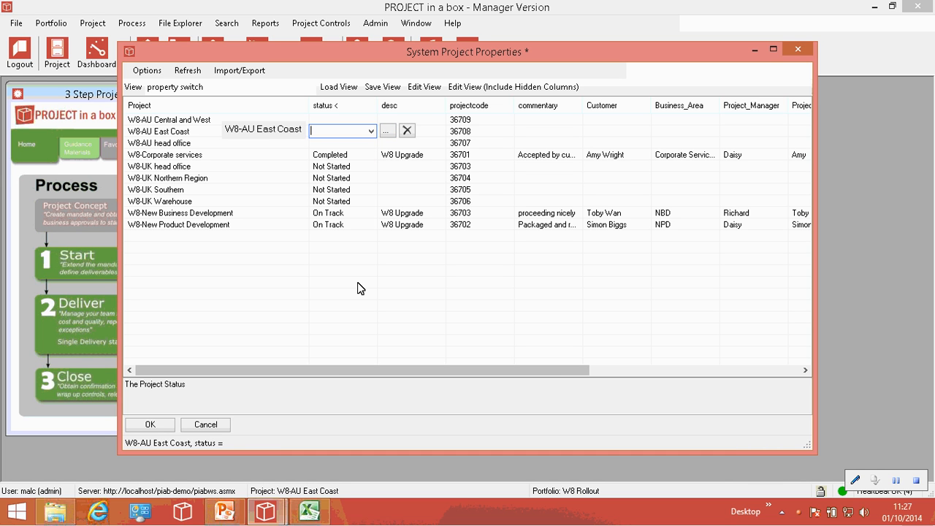
{"action": "left_click", "coordinate": [358, 288]}
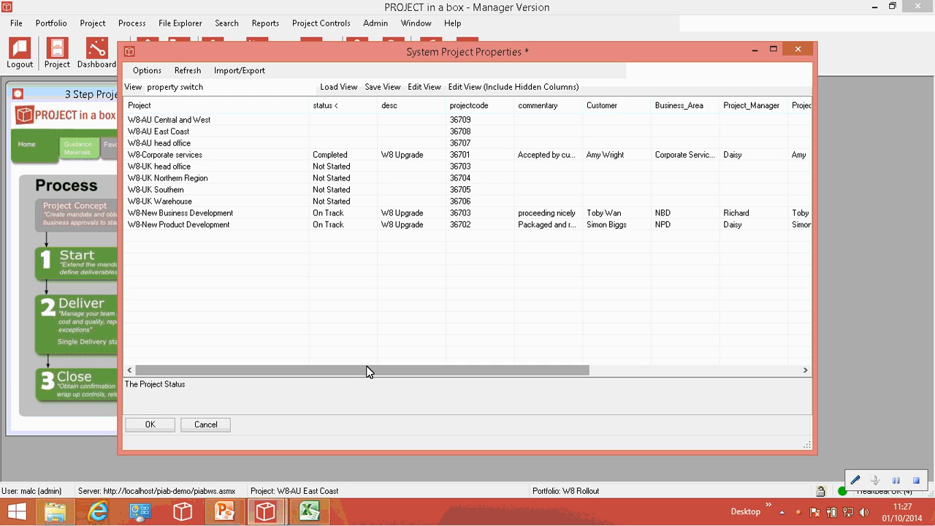
Save the portfolio's property values and review the system project properties in the W8-AU East Coast summary info
{"action": "left_click", "coordinate": [156, 424]}
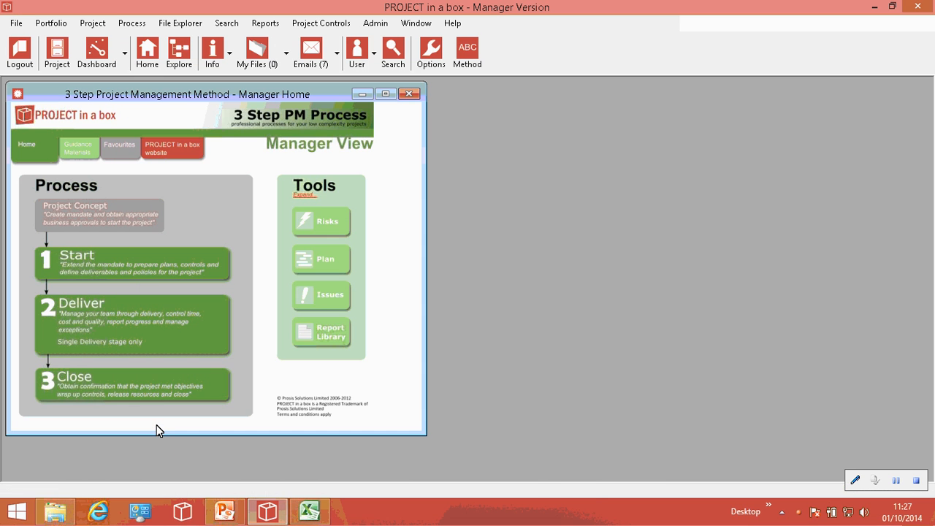
{"action": "left_click", "coordinate": [222, 56]}
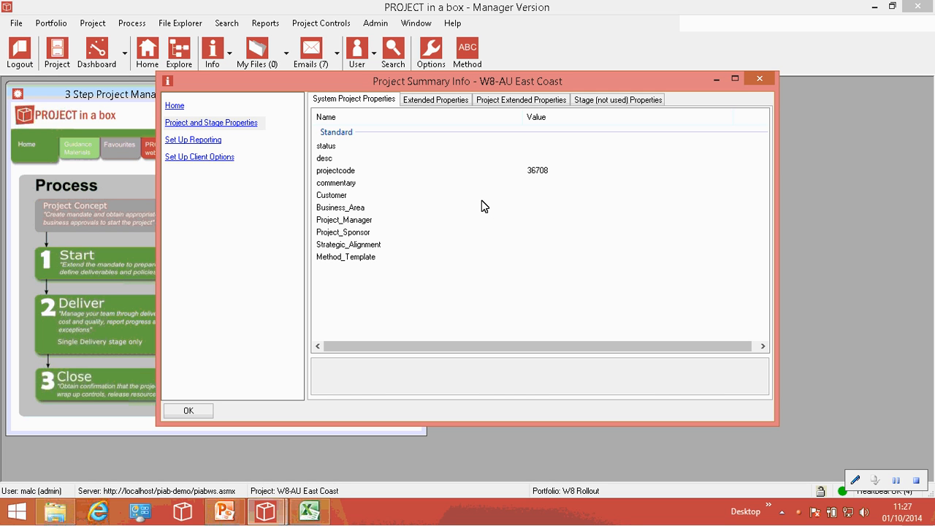
{"action": "left_click", "coordinate": [754, 88]}
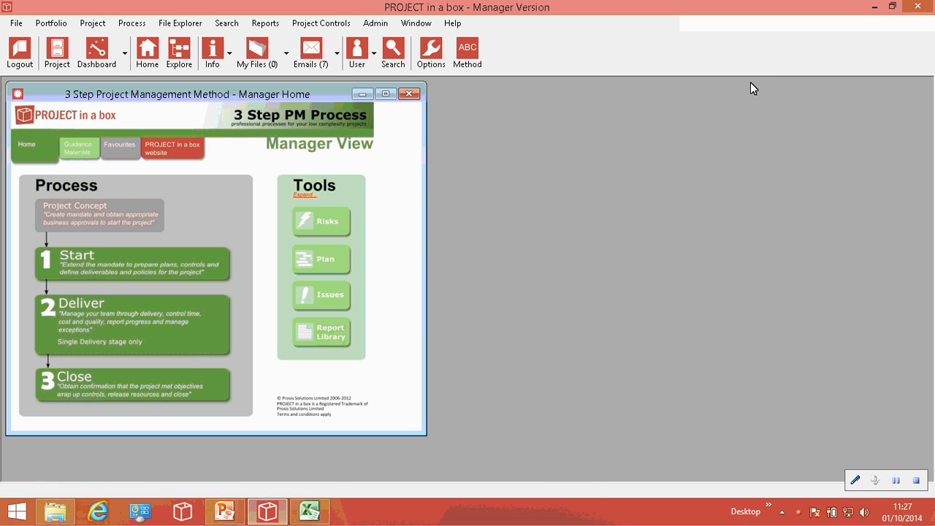
Review the system project property definitions and their options for editing and XML display, and close the dialog
{"action": "left_click", "coordinate": [382, 25]}
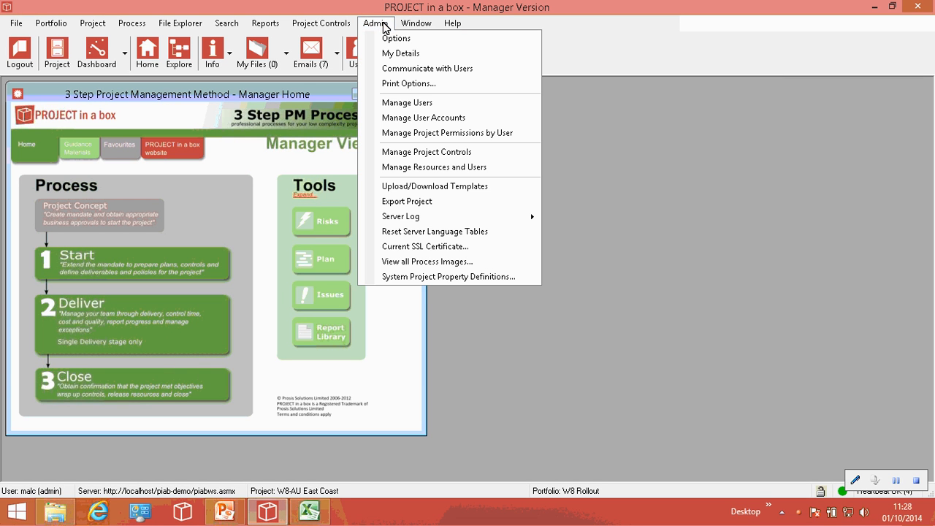
{"action": "left_click", "coordinate": [413, 277]}
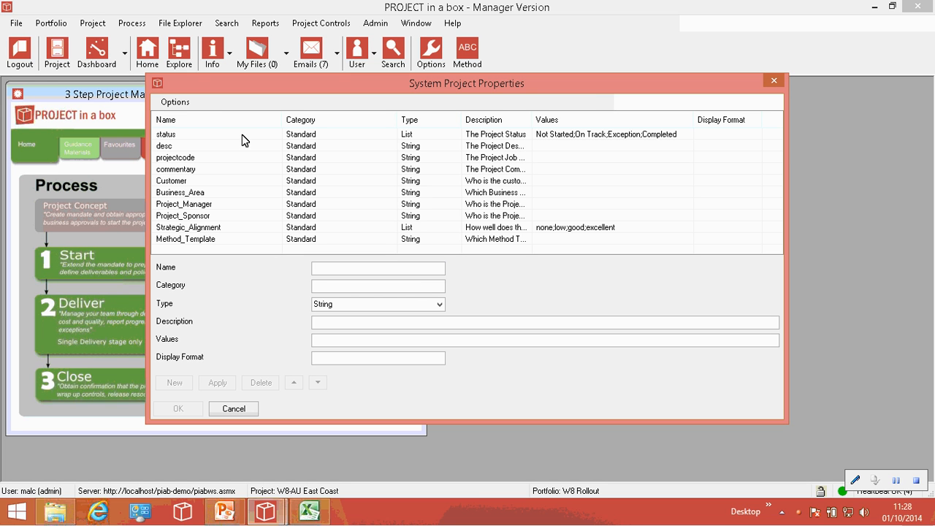
{"action": "left_click", "coordinate": [181, 103]}
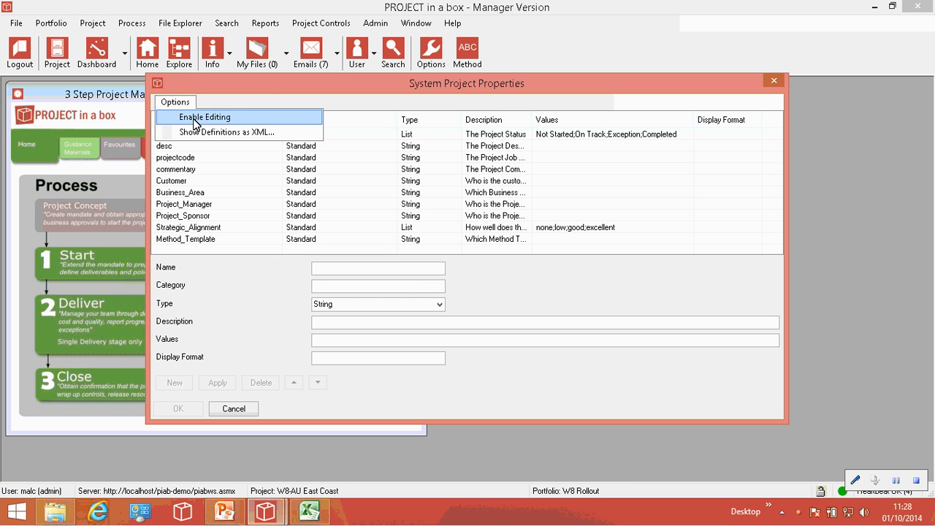
{"action": "left_click", "coordinate": [262, 84]}
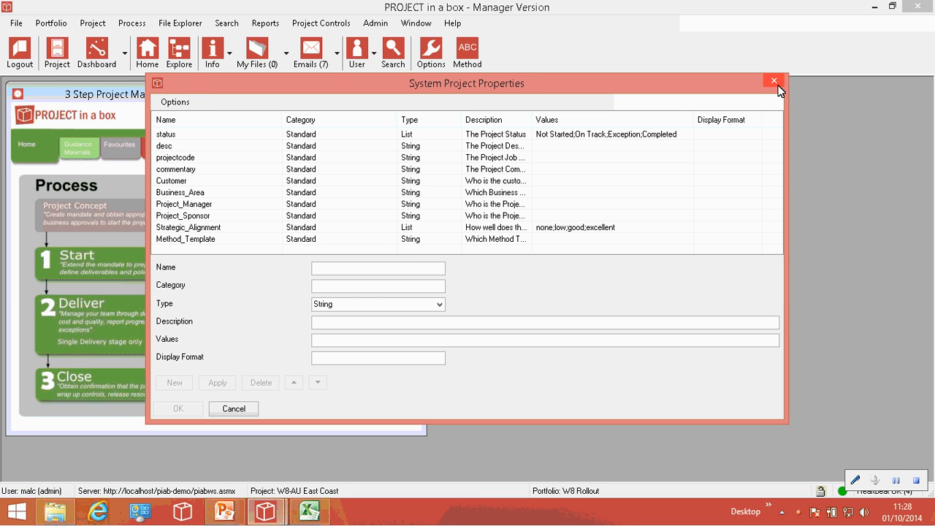
{"action": "left_click", "coordinate": [185, 106]}
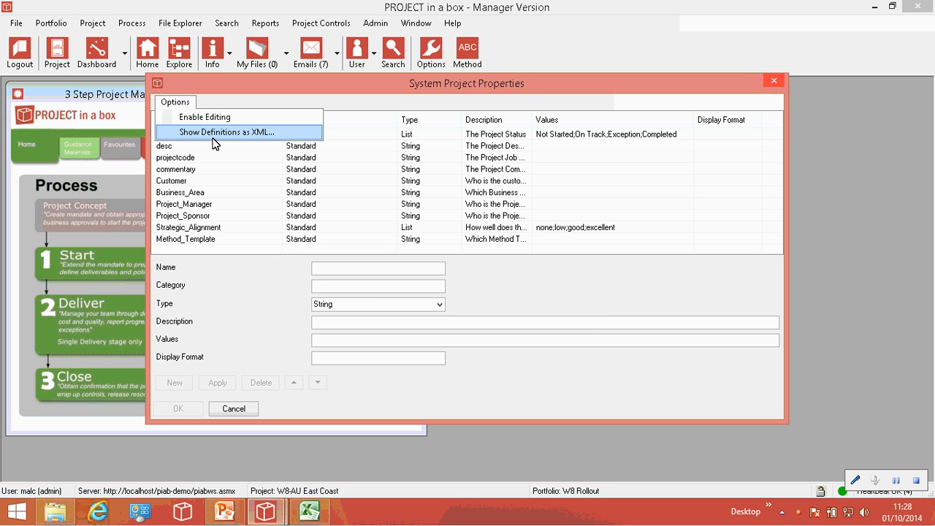
{"action": "left_click", "coordinate": [774, 81]}
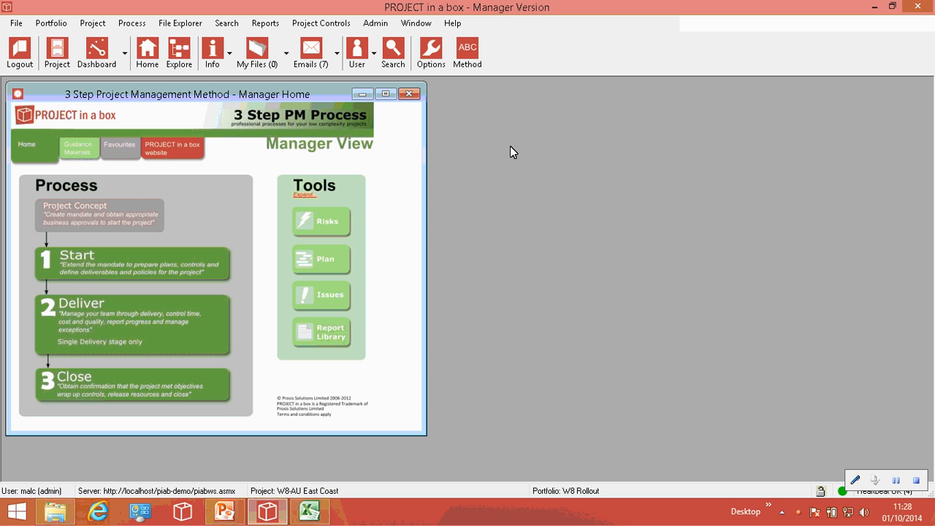
Open Manage Projects and enable deletion of multiple projects
{"action": "left_click", "coordinate": [100, 27]}
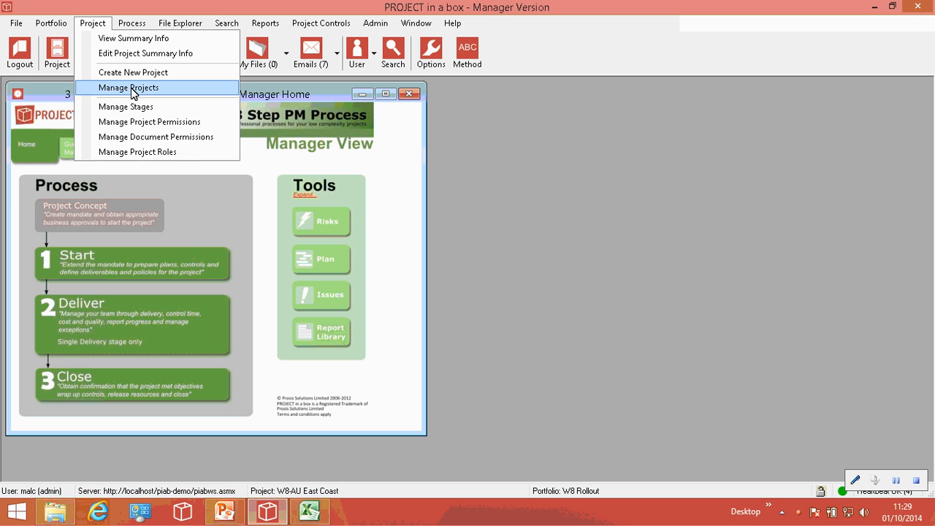
{"action": "left_click", "coordinate": [132, 88]}
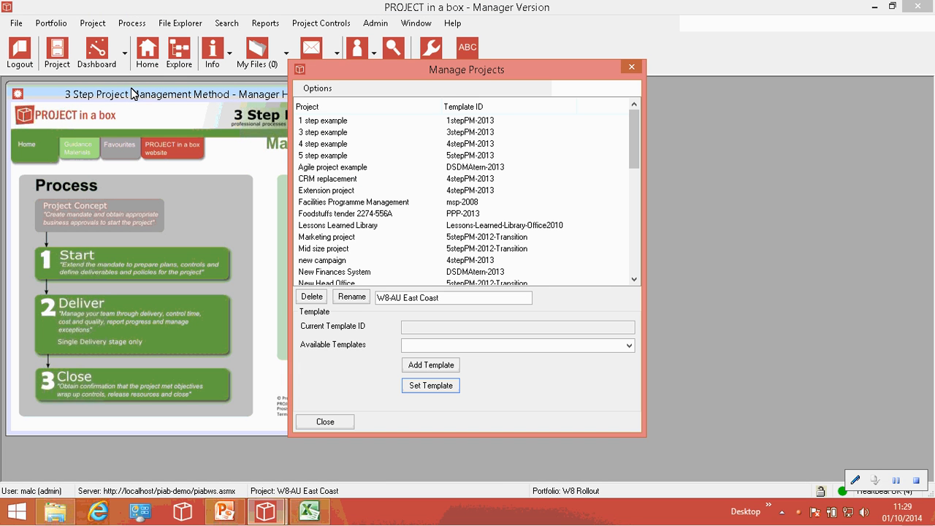
{"action": "left_click", "coordinate": [360, 192]}
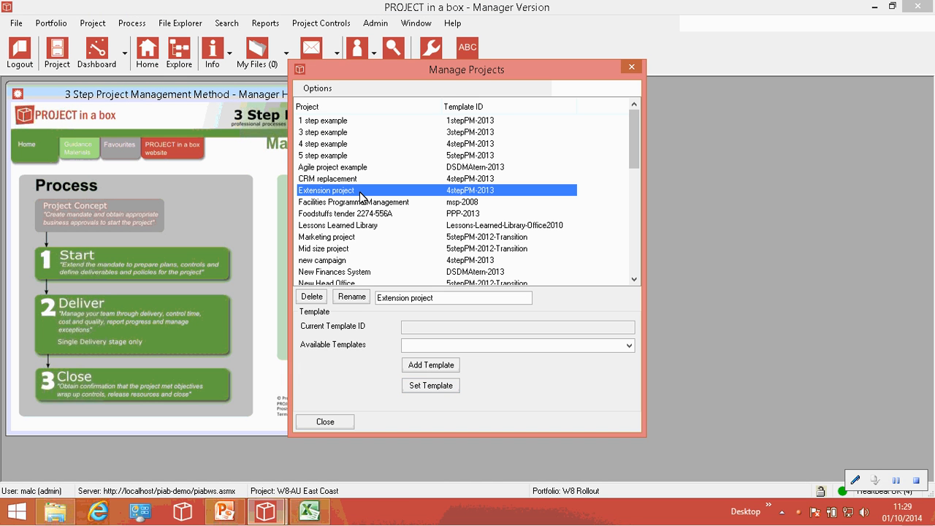
{"action": "left_click", "coordinate": [317, 89]}
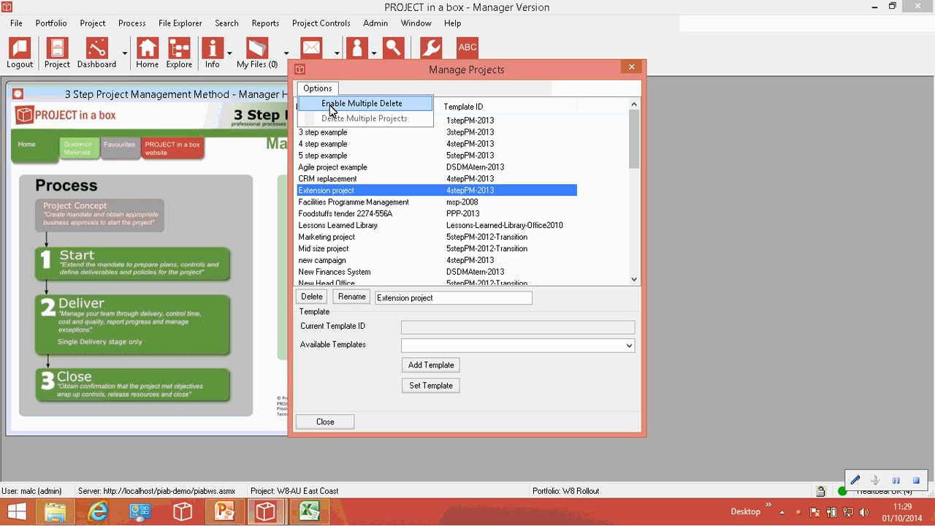
{"action": "left_click", "coordinate": [331, 109]}
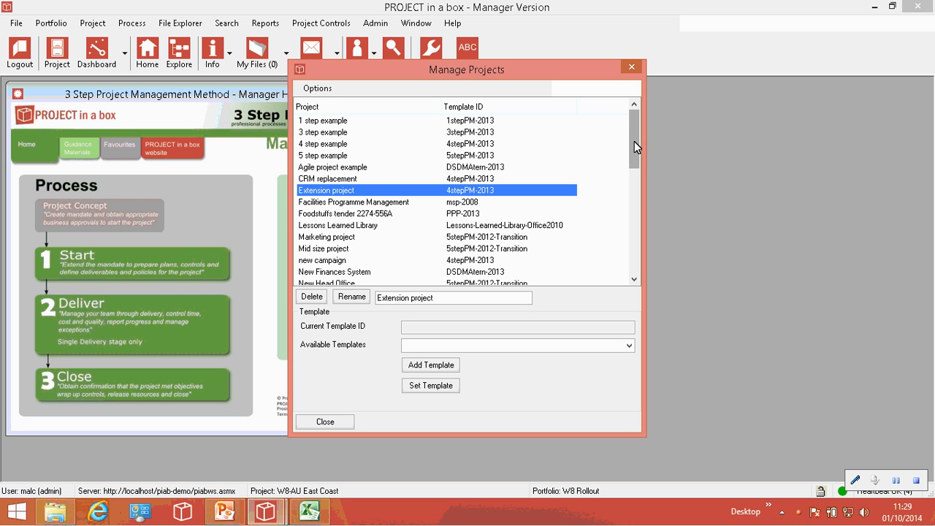
Select the 3 step example, 4 step example and Extension project together, clear that selection and close Manage Projects without deleting
{"action": "left_click_drag", "start_coordinate": [634, 146], "coordinate": [640, 179]}
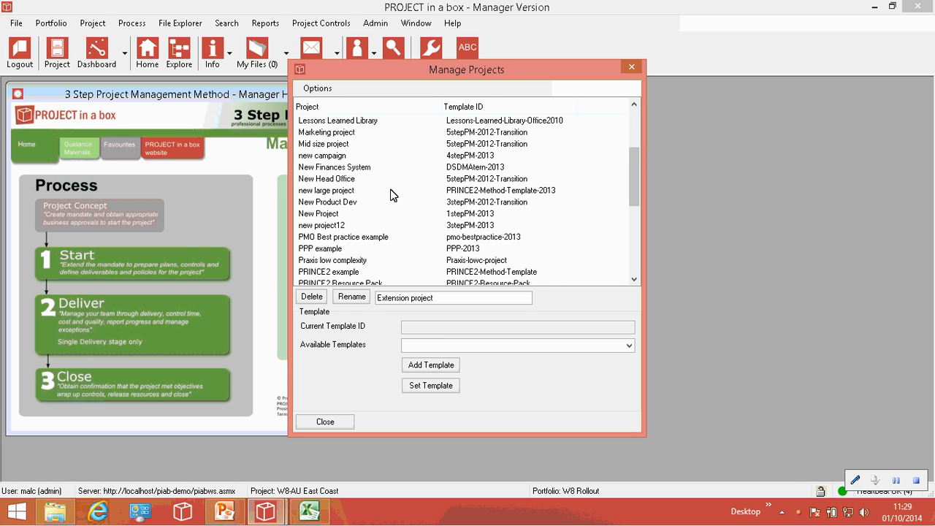
{"action": "scroll", "coordinate": [553, 202], "scroll_direction": "up", "scroll_amount": 3}
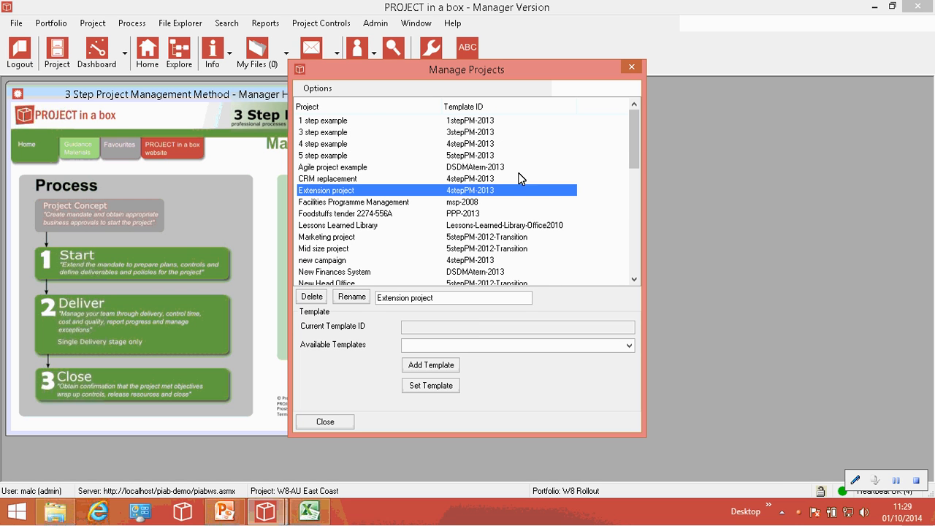
{"action": "left_click", "coordinate": [344, 134]}
{"action": "left_click", "coordinate": [340, 145], "text": "ctrl"}
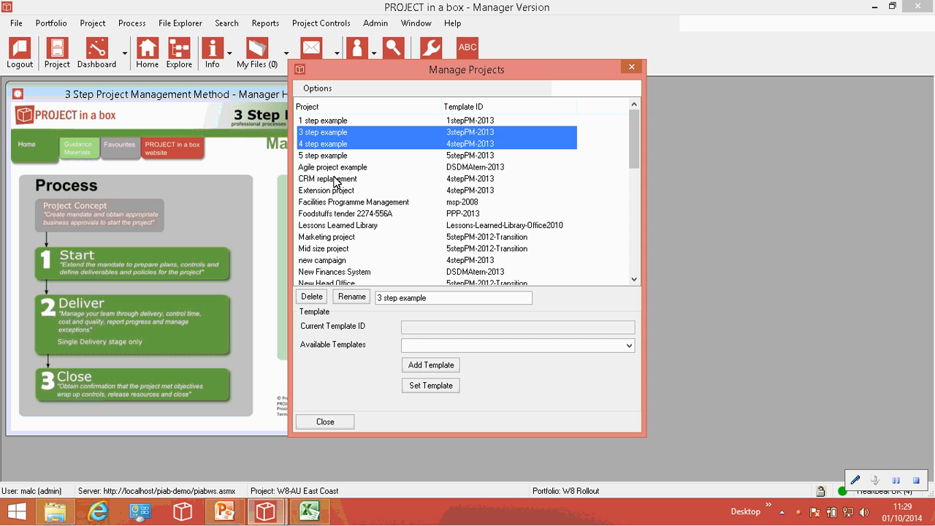
{"action": "left_click", "coordinate": [333, 190], "text": "ctrl"}
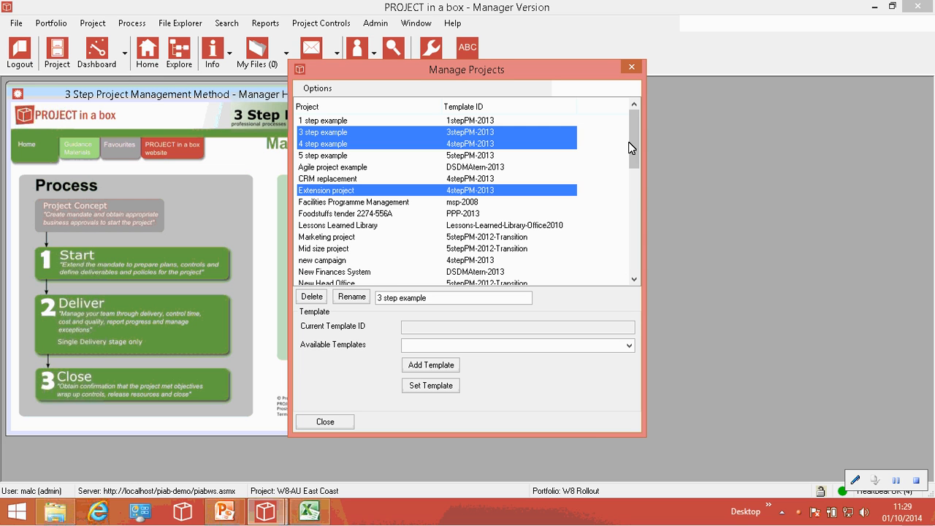
{"action": "left_click_drag", "start_coordinate": [632, 152], "coordinate": [642, 126]}
{"action": "left_click", "coordinate": [520, 261]}
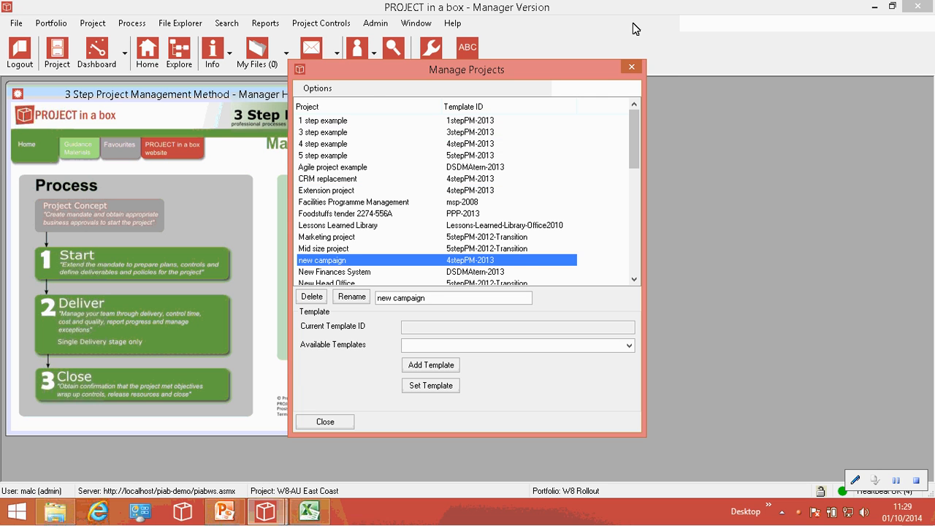
{"action": "left_click", "coordinate": [631, 67]}
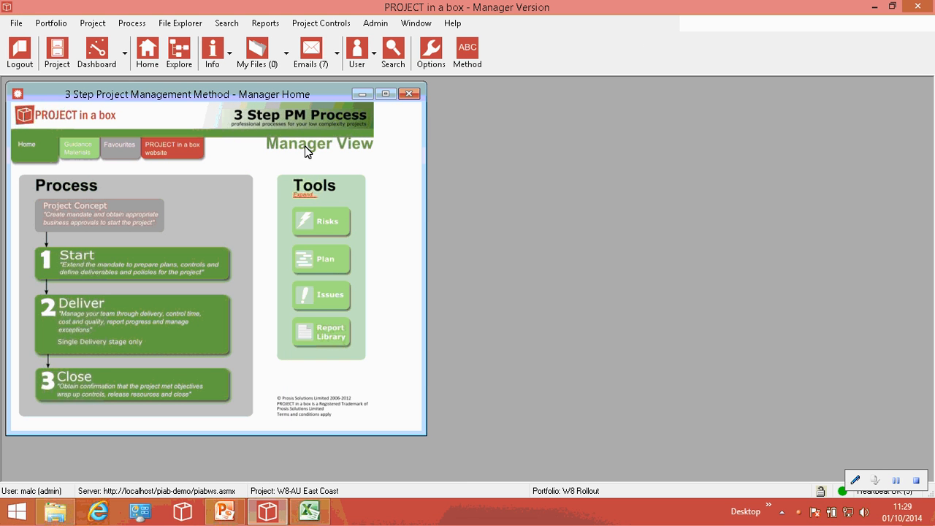
Open the project selection window and review the projects listed under IT Projects and under [All Projects]
{"action": "left_click", "coordinate": [61, 67]}
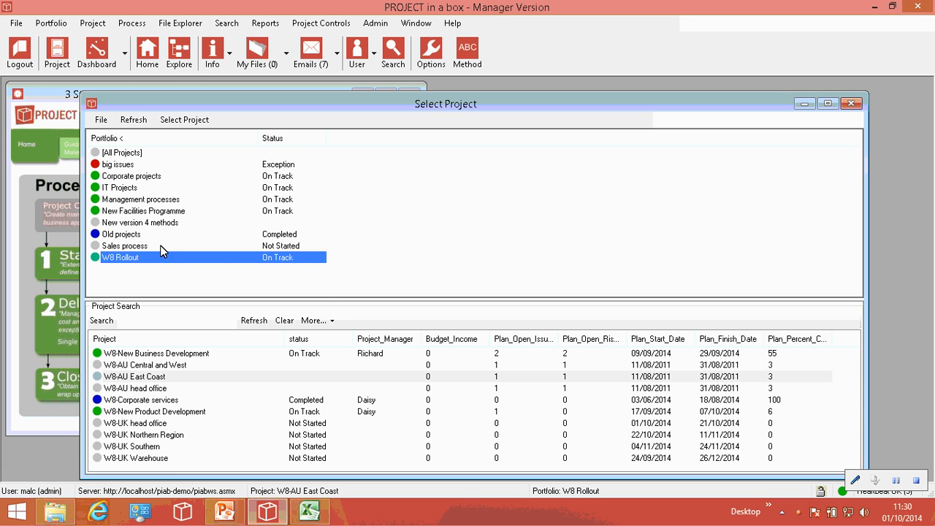
{"action": "left_click", "coordinate": [139, 192]}
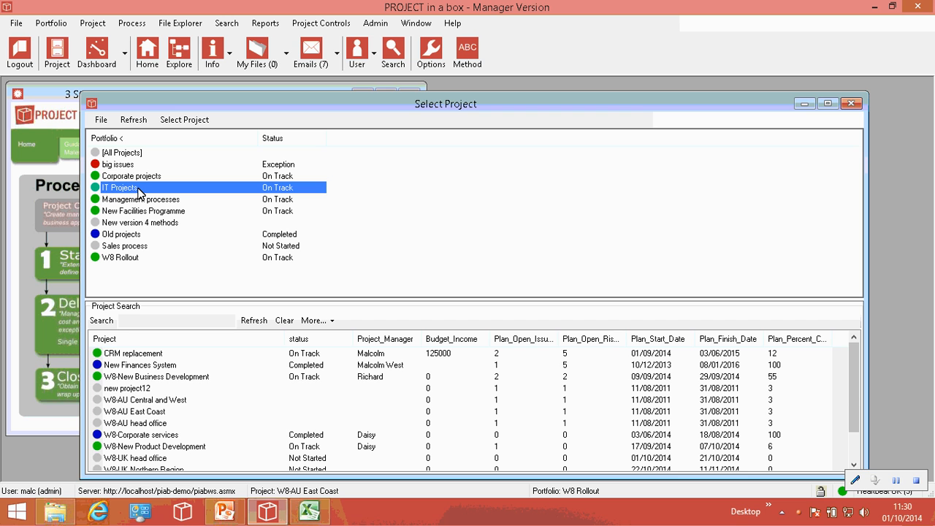
{"action": "mouse_move", "coordinate": [854, 401]}
{"action": "left_mouse_down"}
{"action": "mouse_move", "coordinate": [857, 462]}
{"action": "mouse_move", "coordinate": [857, 387]}
{"action": "left_mouse_up"}
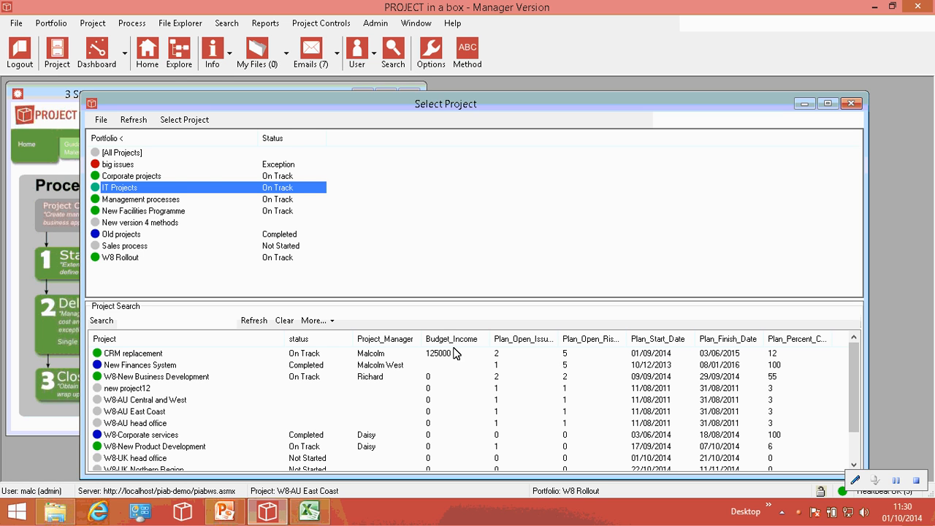
{"action": "left_click", "coordinate": [129, 156]}
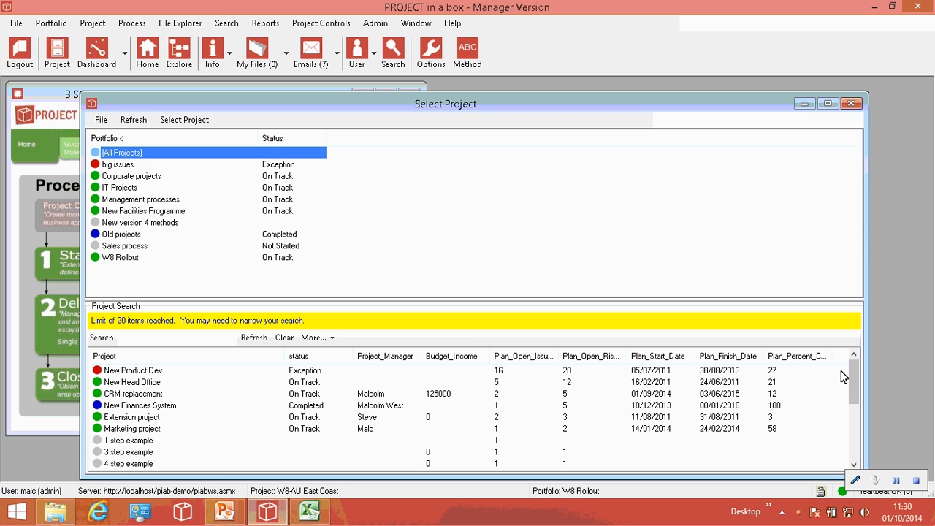
Compare the projects listed under the W8 Rollout portfolio with those under [All Projects]
{"action": "left_click_drag", "start_coordinate": [853, 373], "coordinate": [869, 360]}
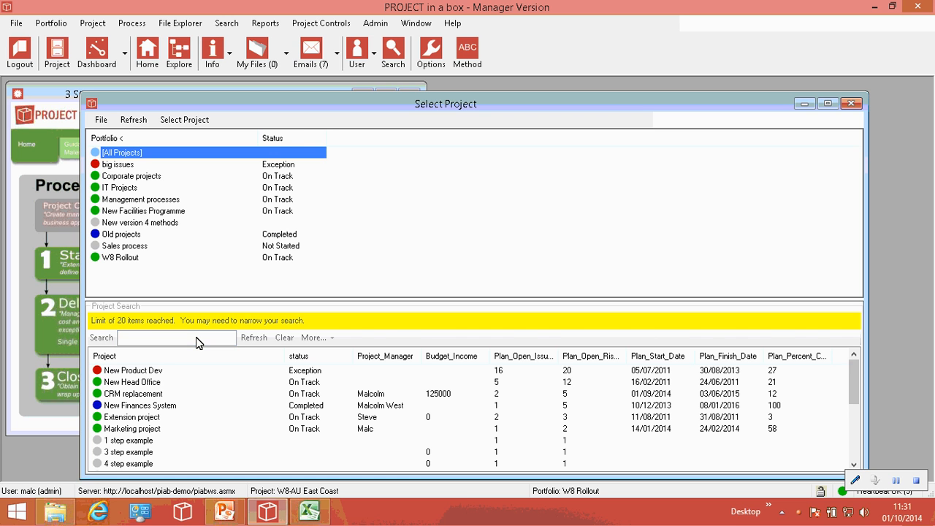
{"action": "key", "text": "w"}
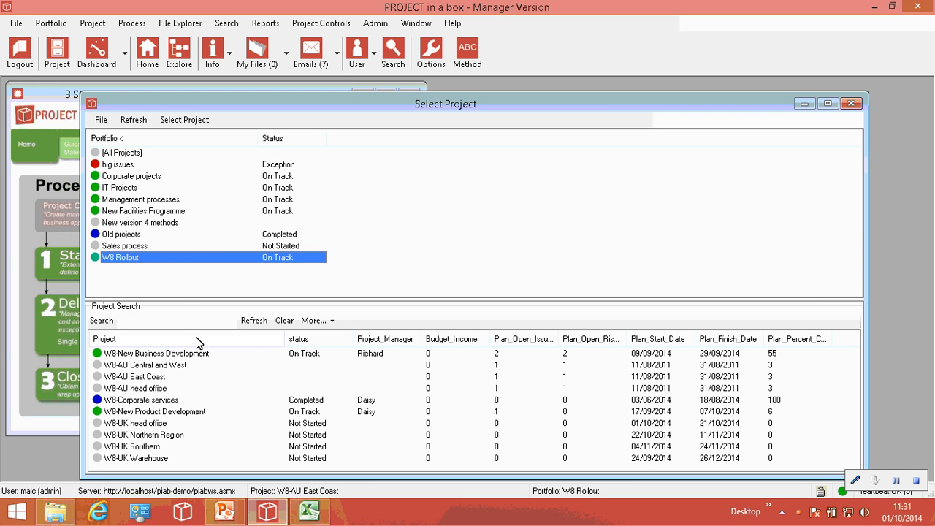
{"action": "left_click", "coordinate": [150, 154]}
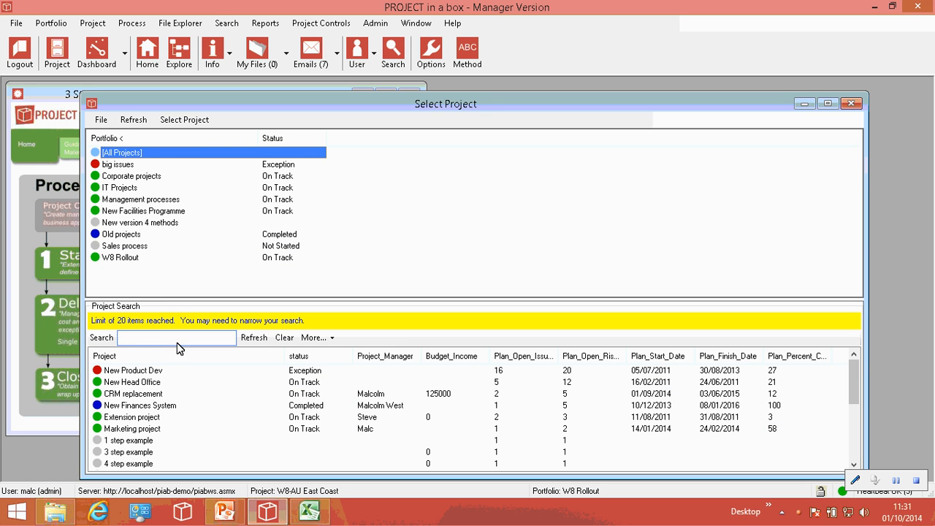
Try a maximum of 0 projects returned in the project search options, discard the change and close the project selection window
{"action": "left_click", "coordinate": [322, 341]}
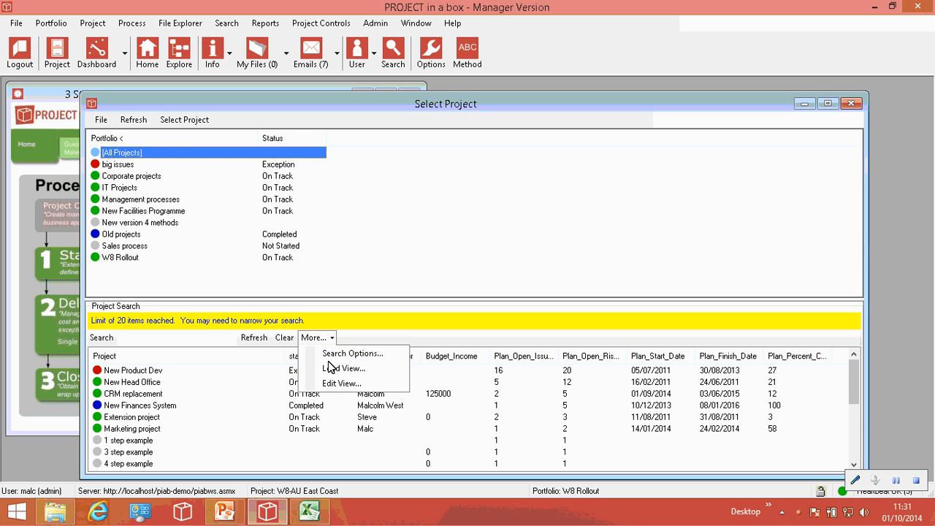
{"action": "left_click", "coordinate": [339, 356]}
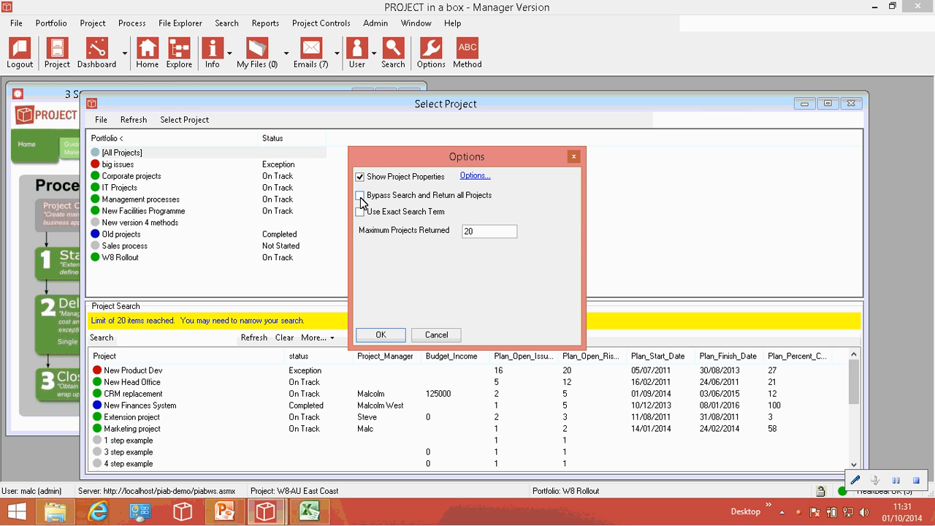
{"action": "left_click_drag", "start_coordinate": [471, 234], "coordinate": [444, 241]}
{"action": "left_click_drag", "start_coordinate": [480, 233], "coordinate": [439, 233]}
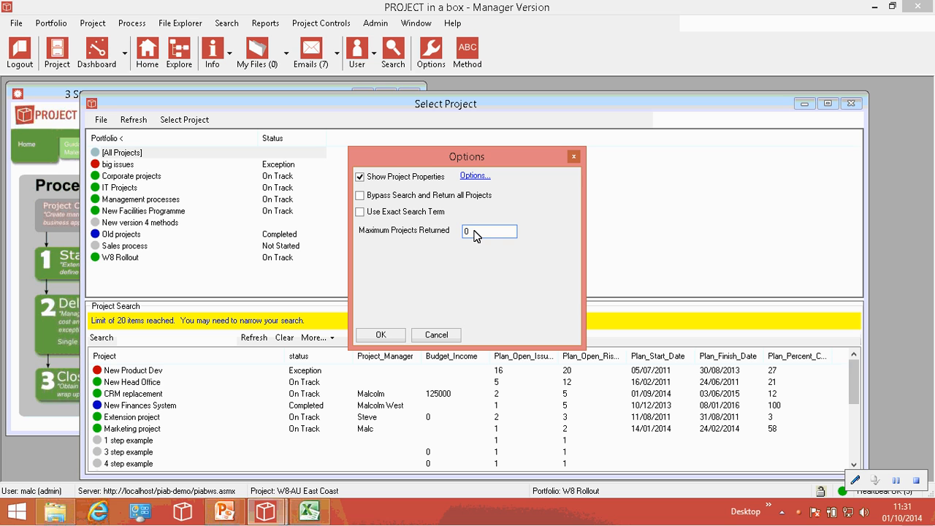
{"action": "left_click", "coordinate": [573, 157]}
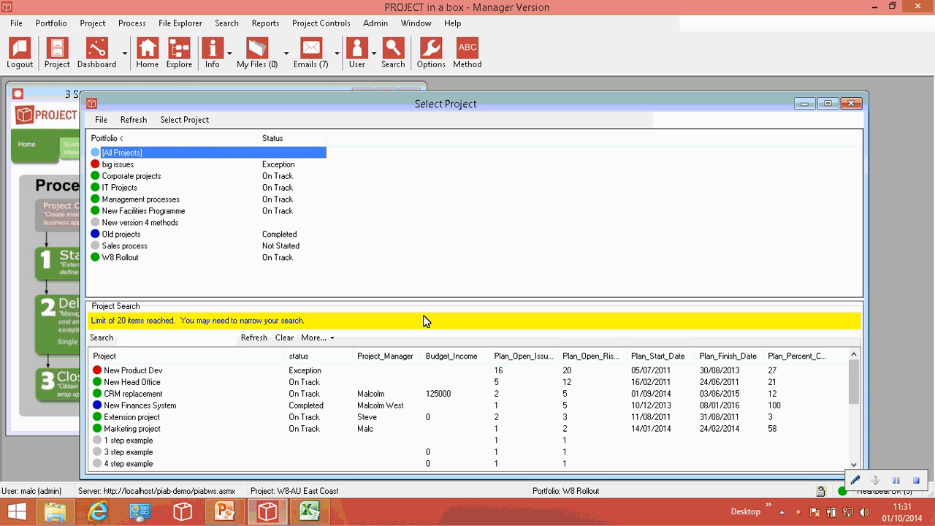
{"action": "left_click", "coordinate": [851, 104]}
Start creating a new project, review the list of users to add and its search options, and close without creating the project
{"action": "left_click", "coordinate": [97, 24]}
{"action": "left_click", "coordinate": [119, 72]}
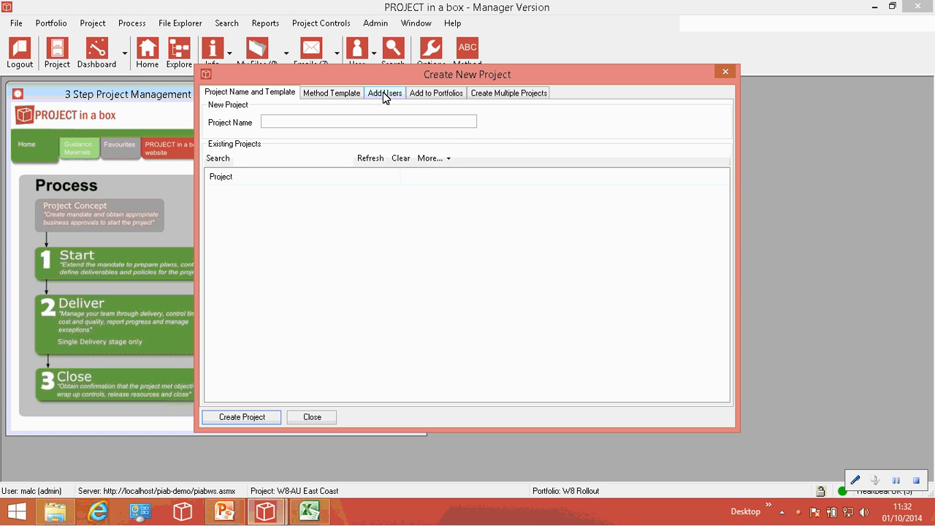
{"action": "left_click", "coordinate": [385, 95]}
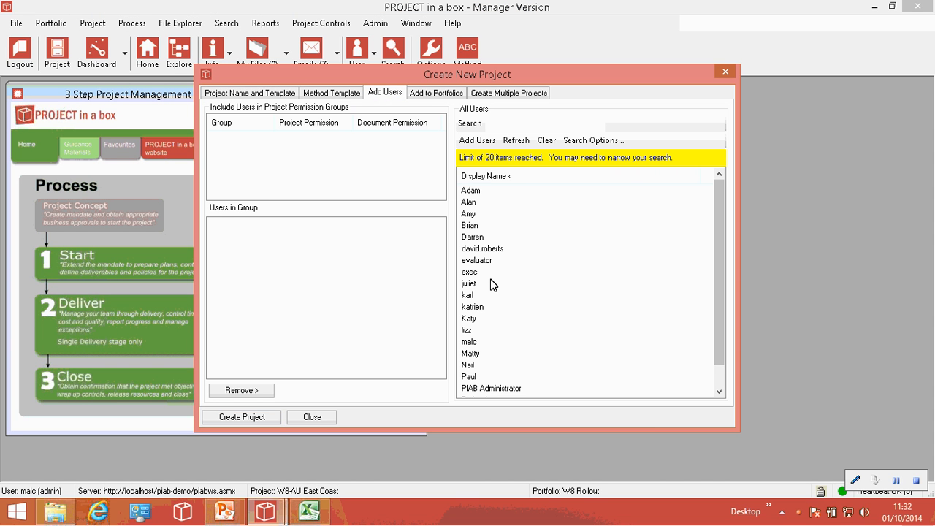
{"action": "left_click", "coordinate": [603, 145]}
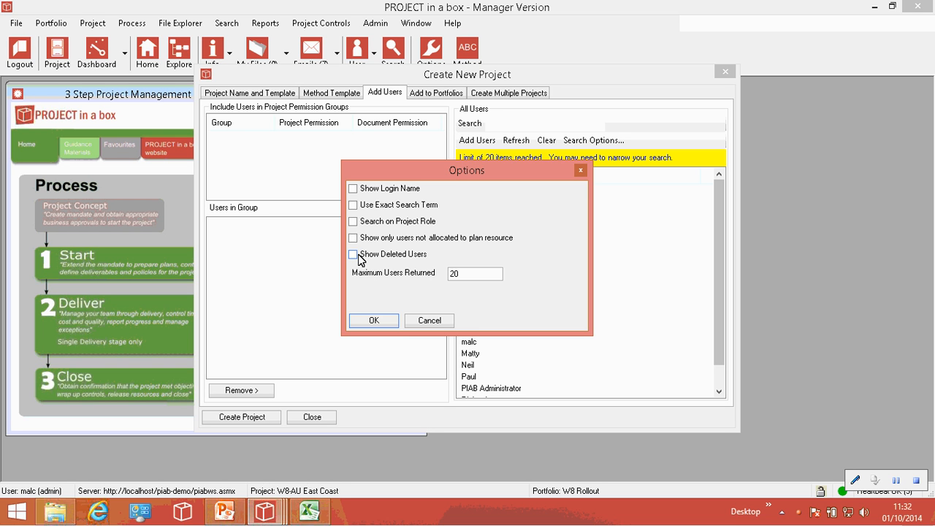
{"action": "left_click", "coordinate": [580, 170]}
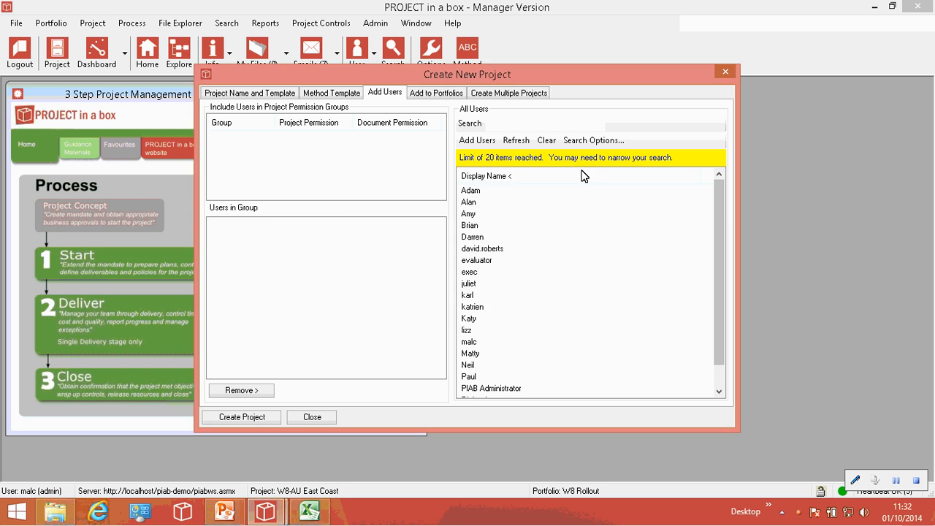
{"action": "left_click", "coordinate": [726, 71]}
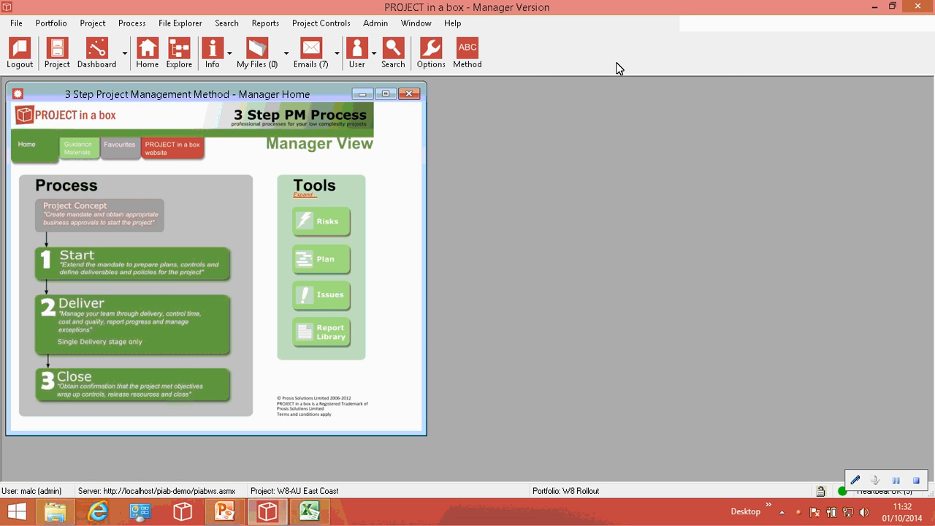
Open Manage Users, review the user list and account settings, and close it
{"action": "left_click", "coordinate": [374, 23]}
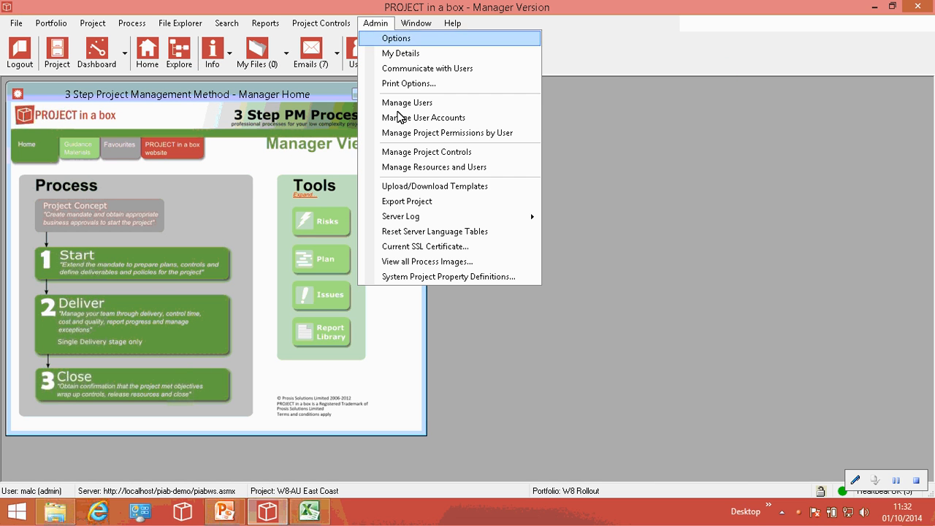
{"action": "left_click", "coordinate": [400, 106]}
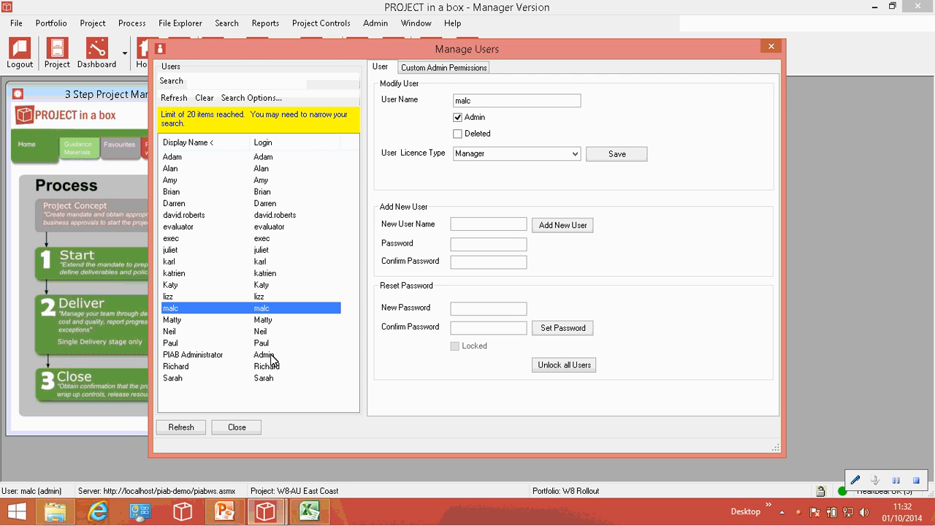
{"action": "left_click", "coordinate": [776, 48]}
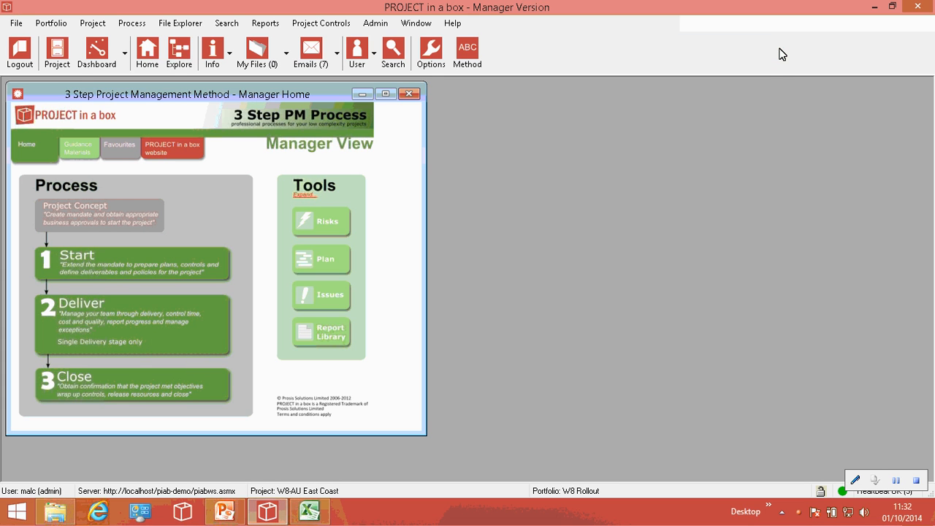
Open the Praxis low complexity project from the New version 4 methods portfolio
{"action": "left_click", "coordinate": [67, 65]}
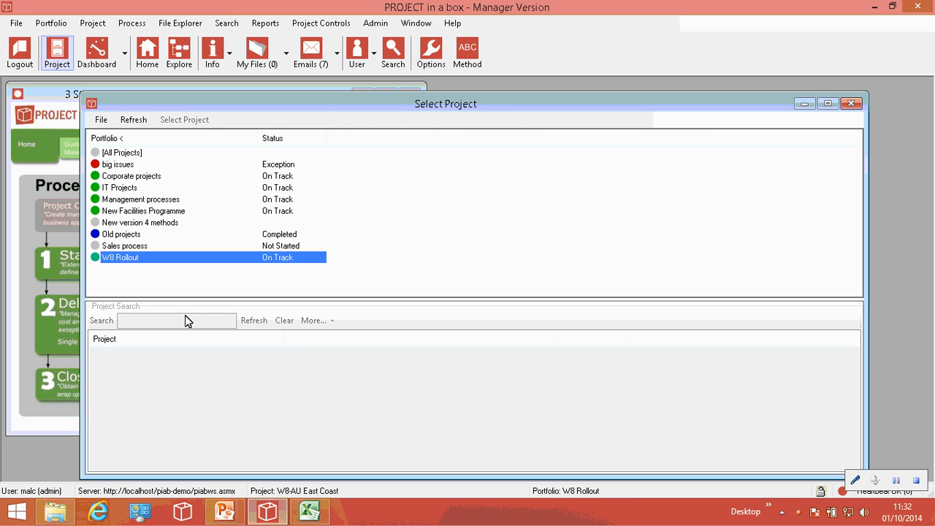
{"action": "left_click", "coordinate": [127, 223]}
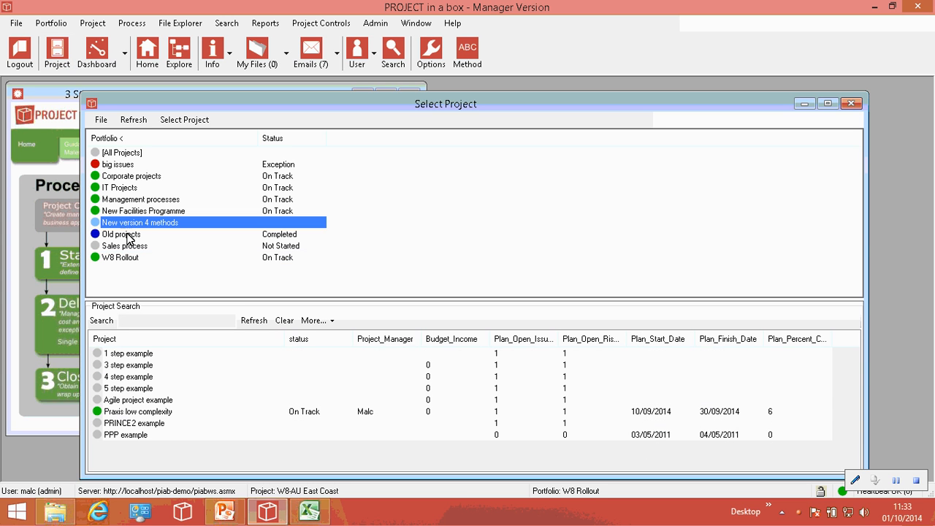
{"action": "double_click", "coordinate": [138, 413]}
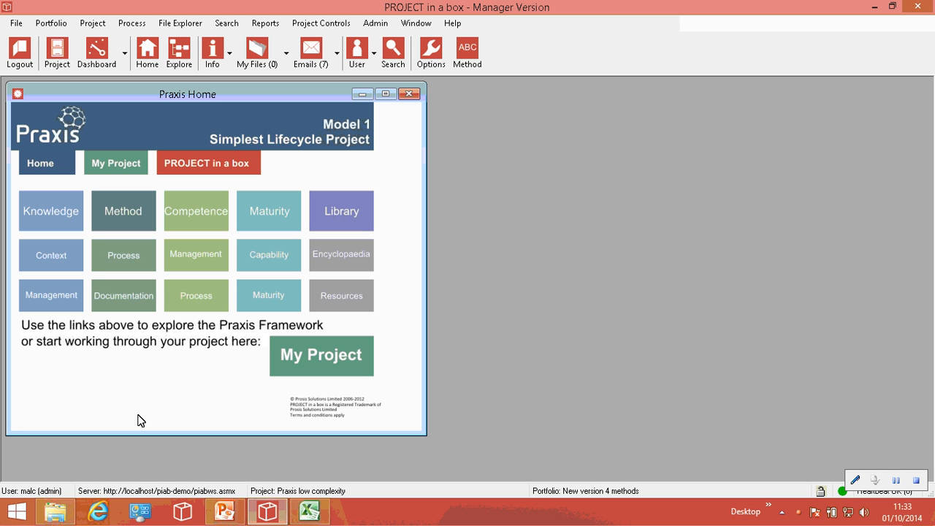
Go to the Identification process in My Project and list its documents in the File Explorer
{"action": "left_click", "coordinate": [301, 355]}
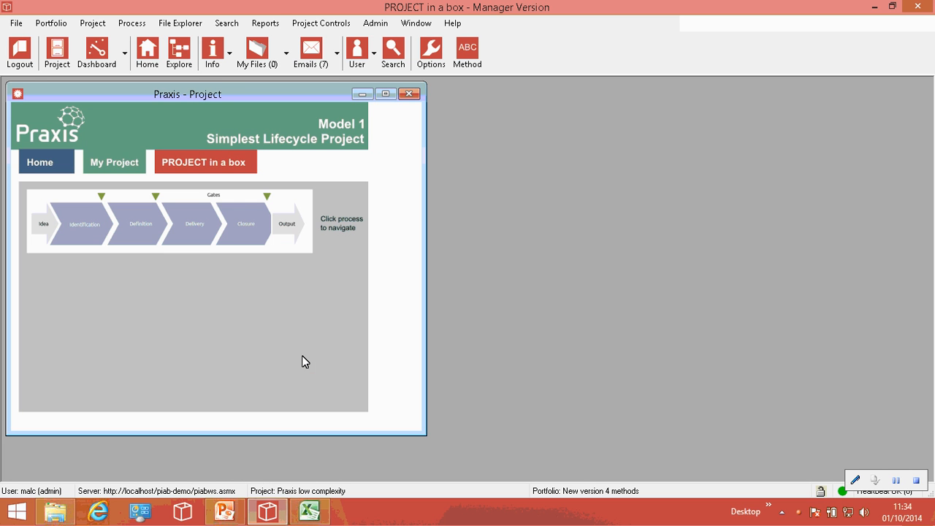
{"action": "left_click", "coordinate": [80, 227]}
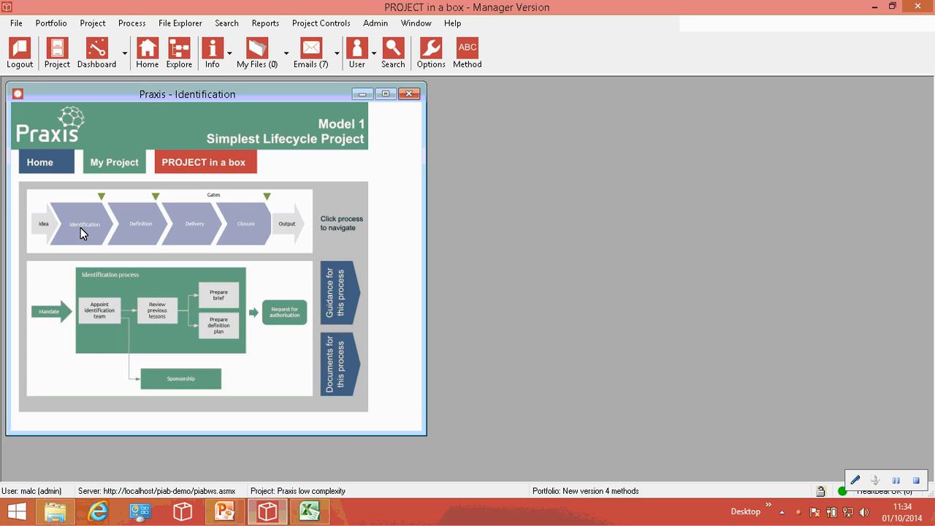
{"action": "left_click", "coordinate": [118, 311]}
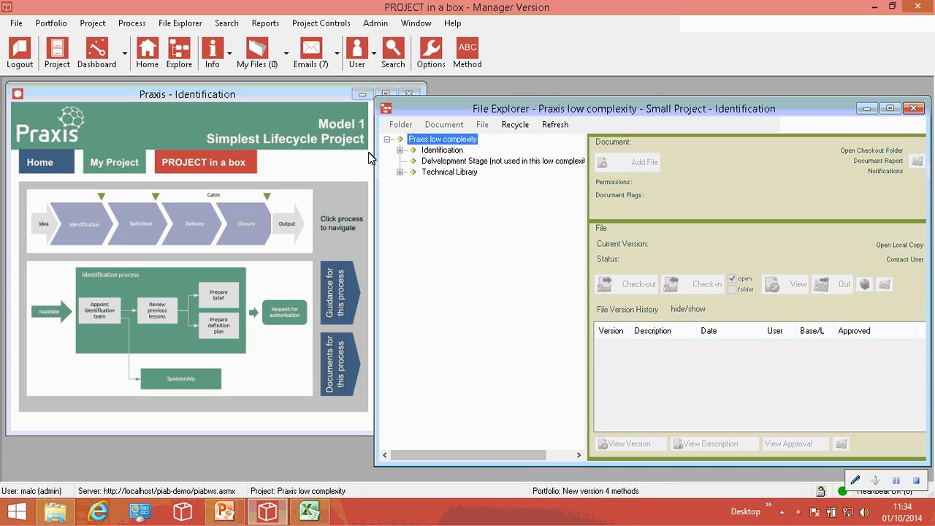
{"action": "left_click", "coordinate": [400, 150]}
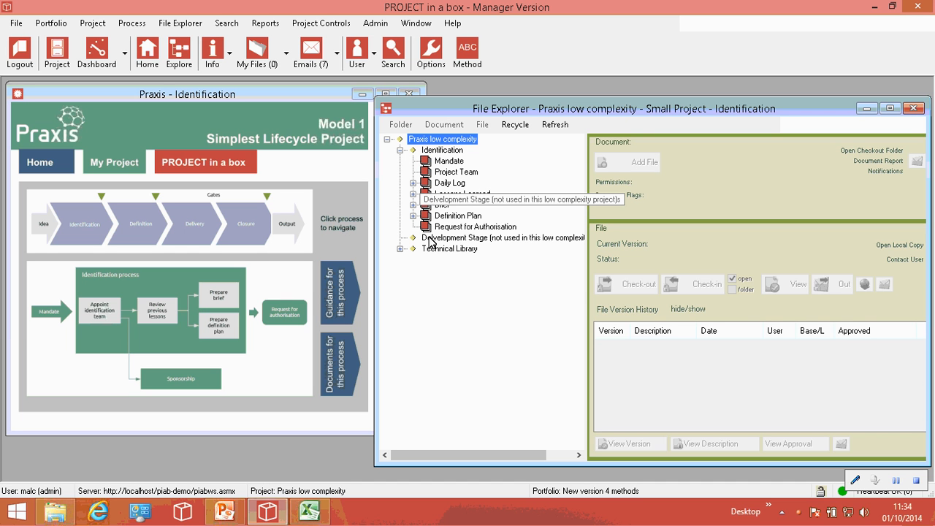
Switch to the Definition process and expand and select its Governance Plans document
{"action": "left_click", "coordinate": [151, 231]}
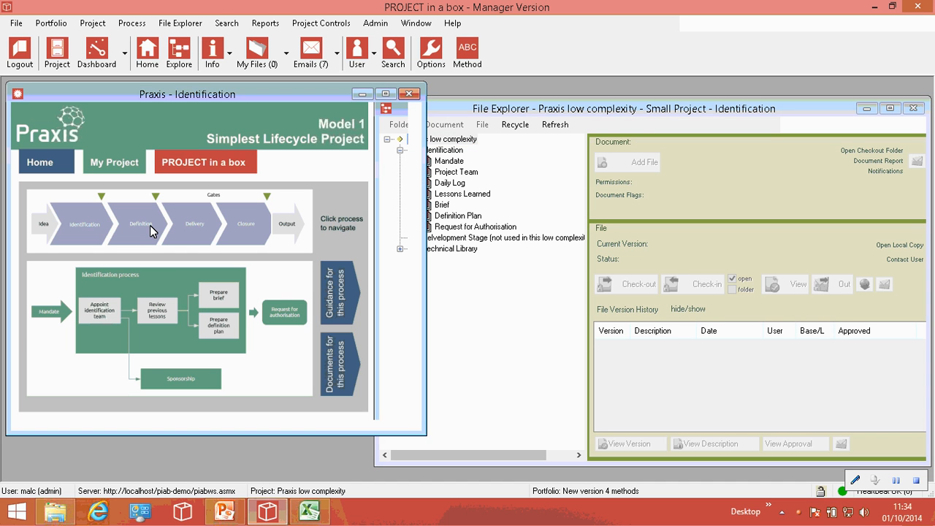
{"action": "left_click", "coordinate": [151, 231]}
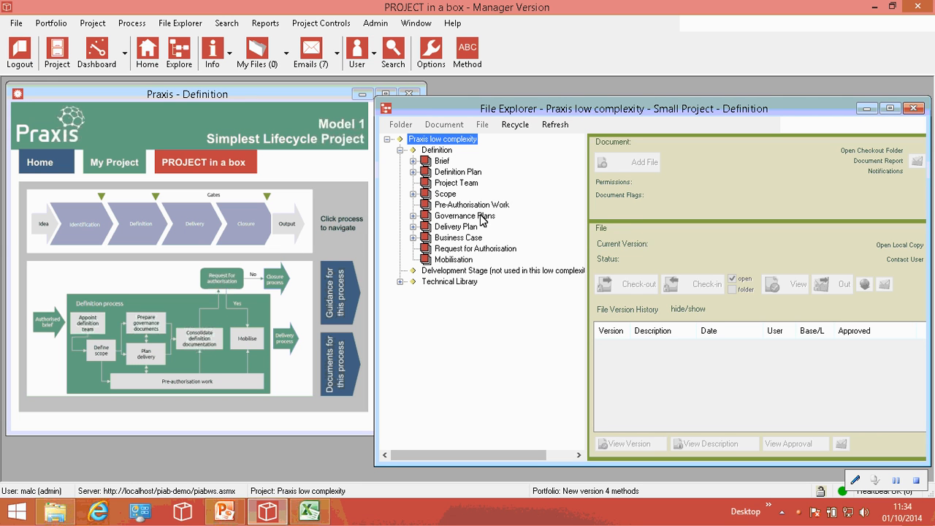
{"action": "left_click", "coordinate": [414, 215]}
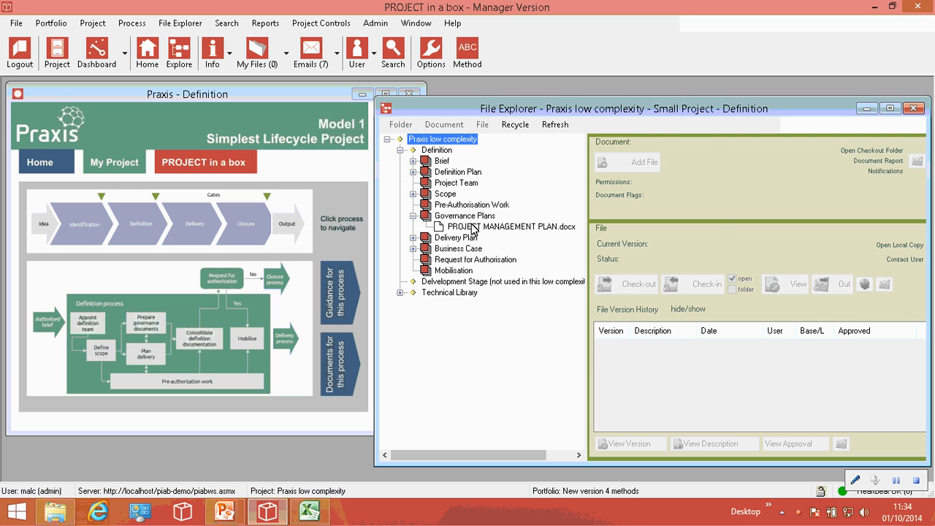
{"action": "left_click", "coordinate": [468, 216]}
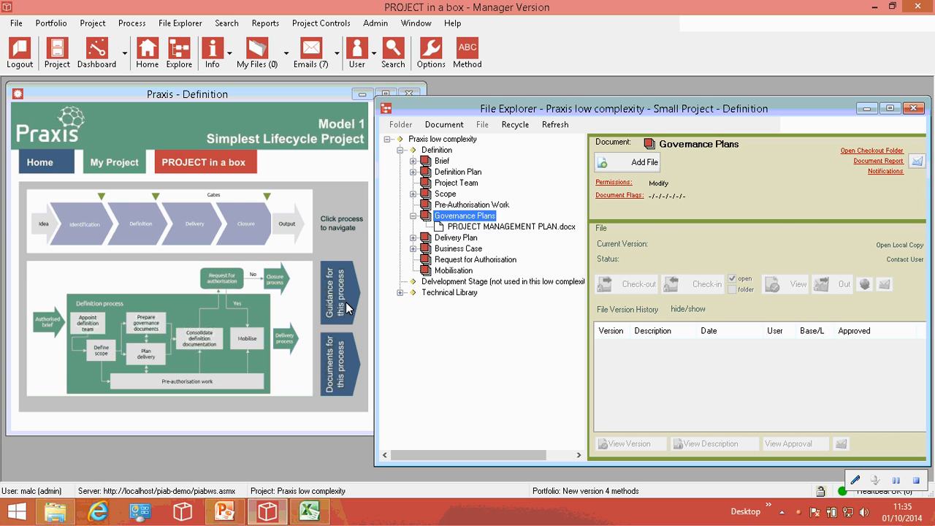
View PROJECT MANAGEMENT PLAN.docx in Word, read through to the guidance links at its end, and close it
{"action": "left_click", "coordinate": [475, 229]}
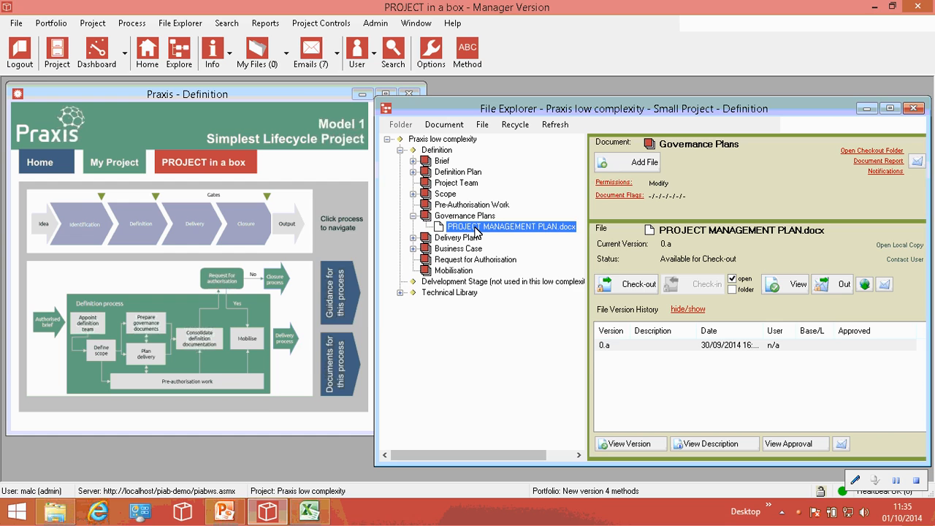
{"action": "double_click", "coordinate": [476, 230]}
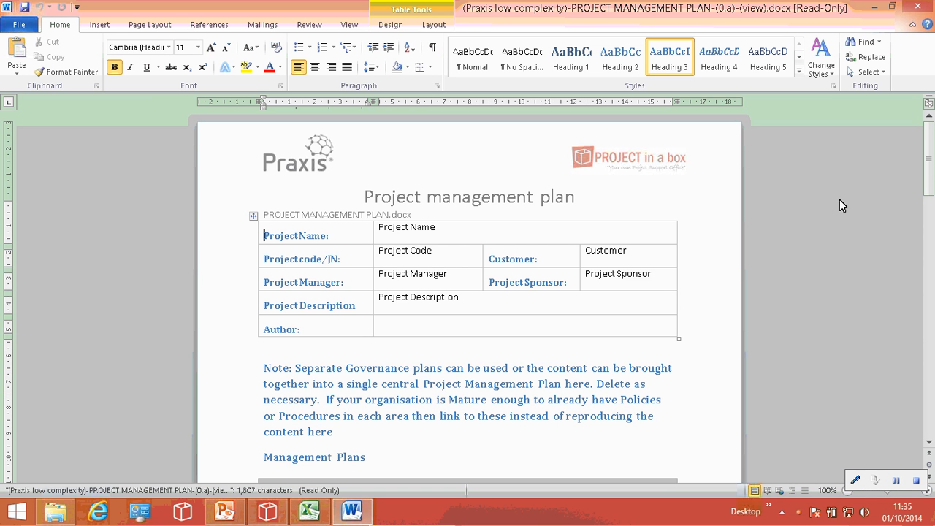
{"action": "left_click_drag", "start_coordinate": [930, 171], "coordinate": [931, 388]}
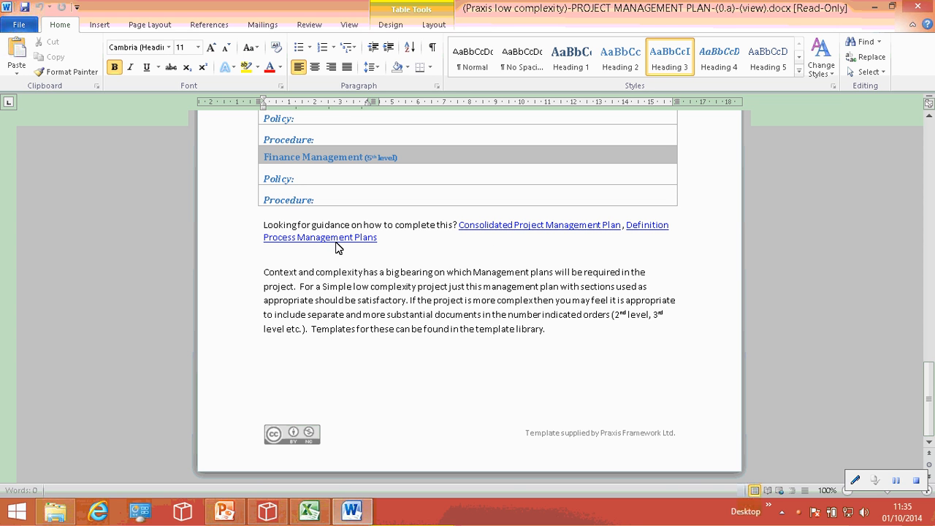
{"action": "left_click_drag", "start_coordinate": [931, 395], "coordinate": [914, 149]}
{"action": "left_click", "coordinate": [921, 7]}
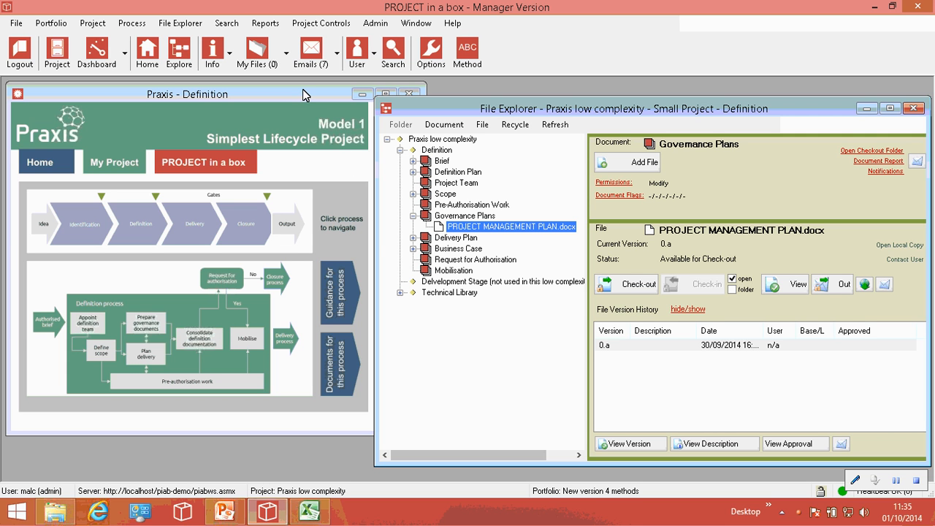
{"action": "left_click", "coordinate": [264, 24]}
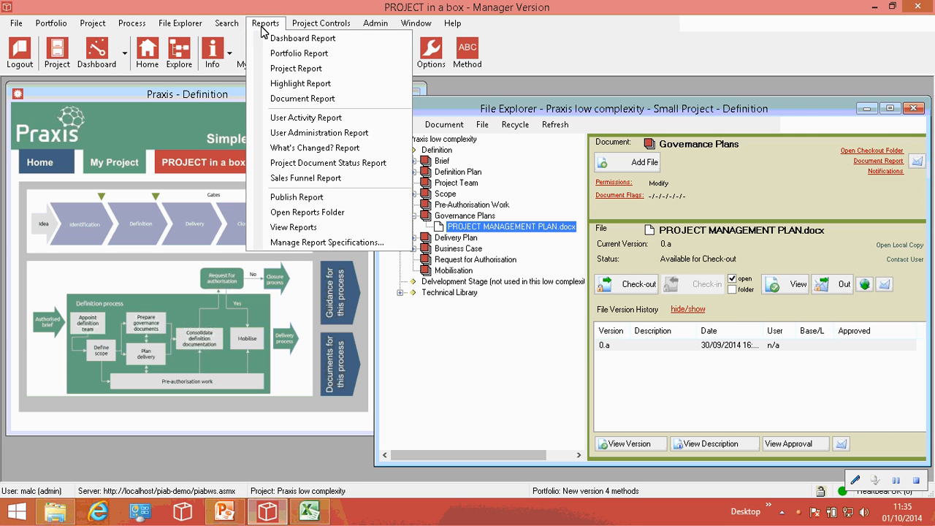
{"action": "left_click", "coordinate": [634, 48]}
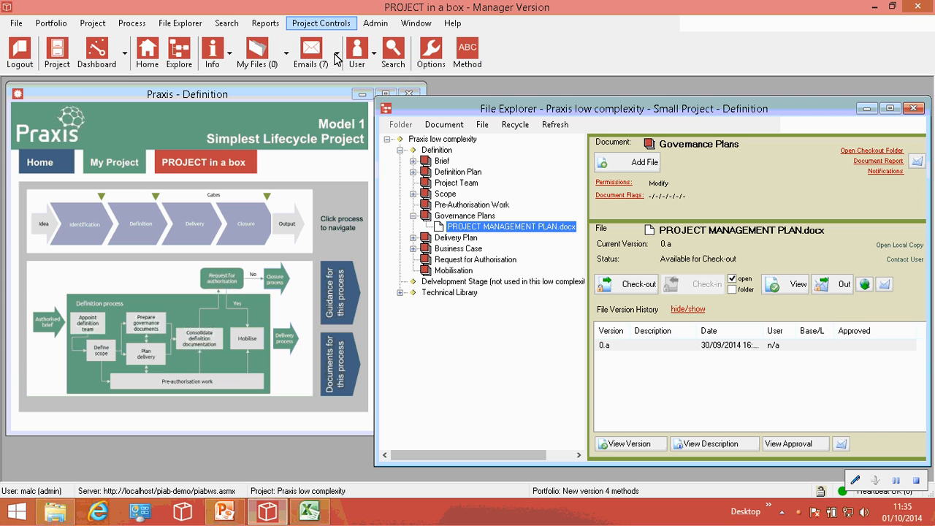
Open the W8-AU Central and West project from the W8 Rollout portfolio
{"action": "left_click", "coordinate": [58, 62]}
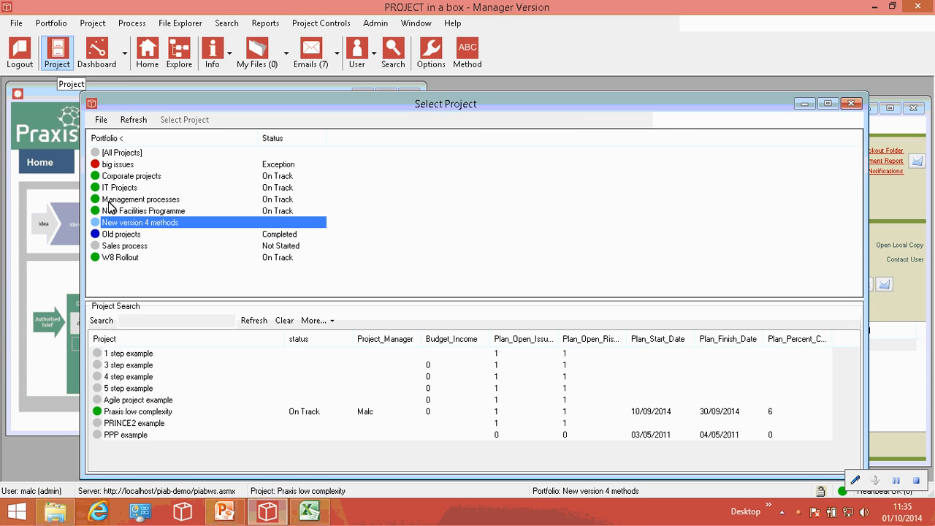
{"action": "left_click", "coordinate": [121, 258]}
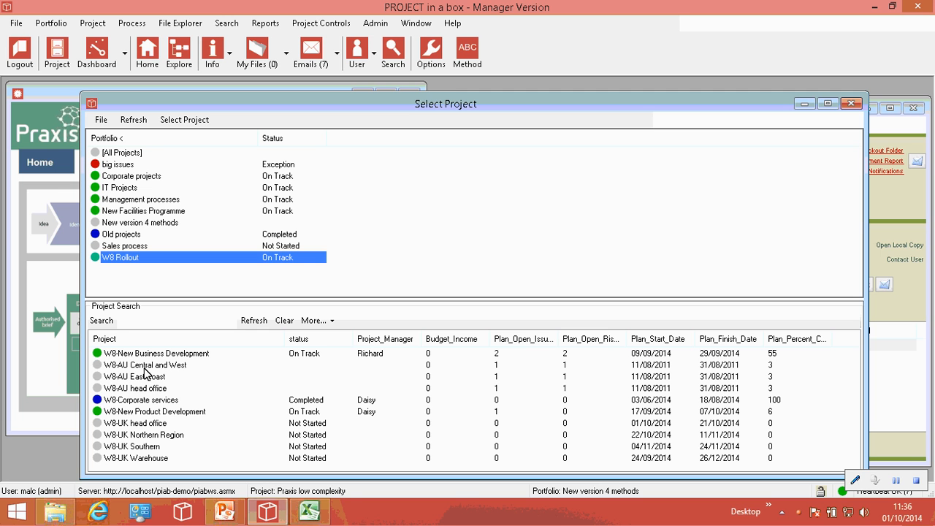
{"action": "double_click", "coordinate": [144, 368]}
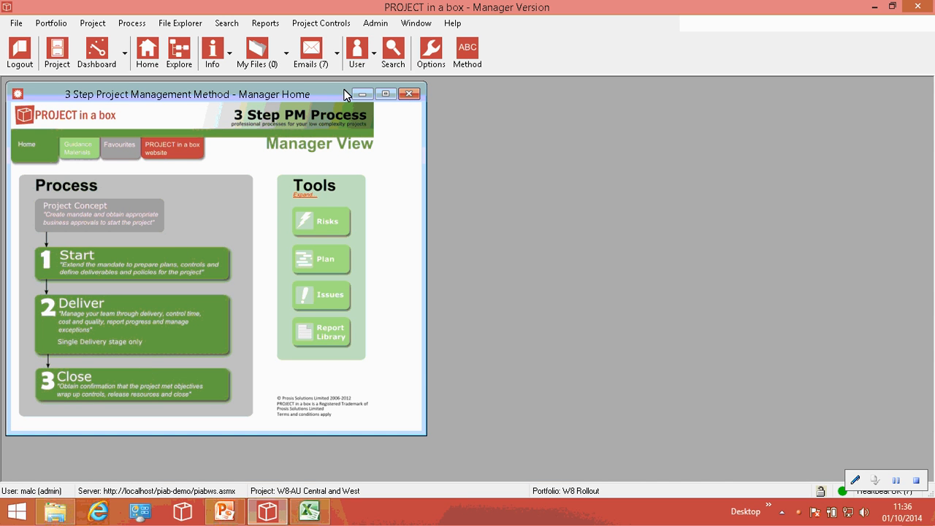
Open the Portfolio Report and review its plan reports and the columns of its Property Grid property view
{"action": "left_click", "coordinate": [265, 24]}
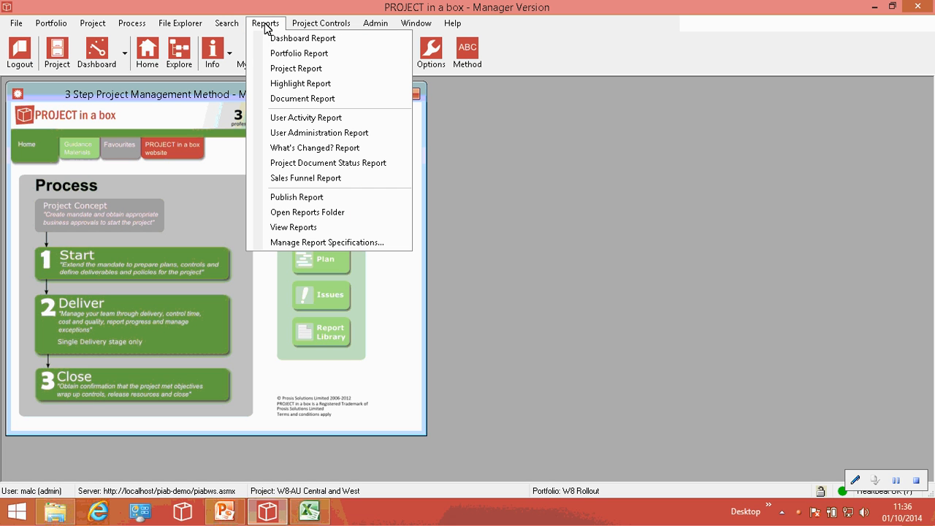
{"action": "left_click", "coordinate": [285, 57]}
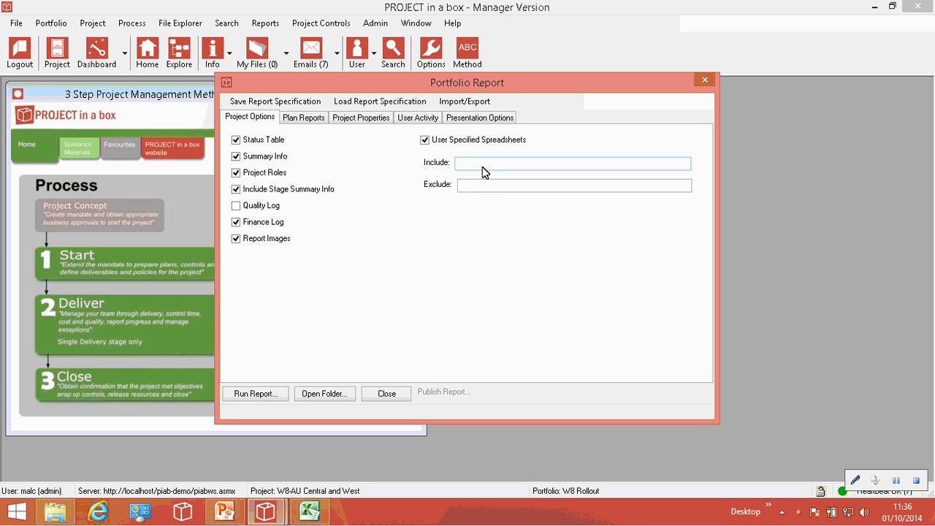
{"action": "left_click", "coordinate": [356, 118]}
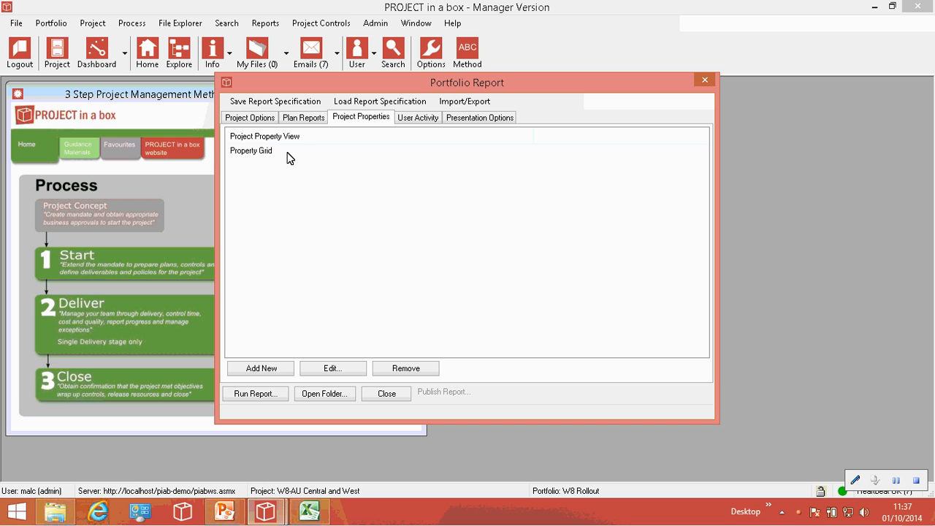
{"action": "left_click", "coordinate": [303, 118]}
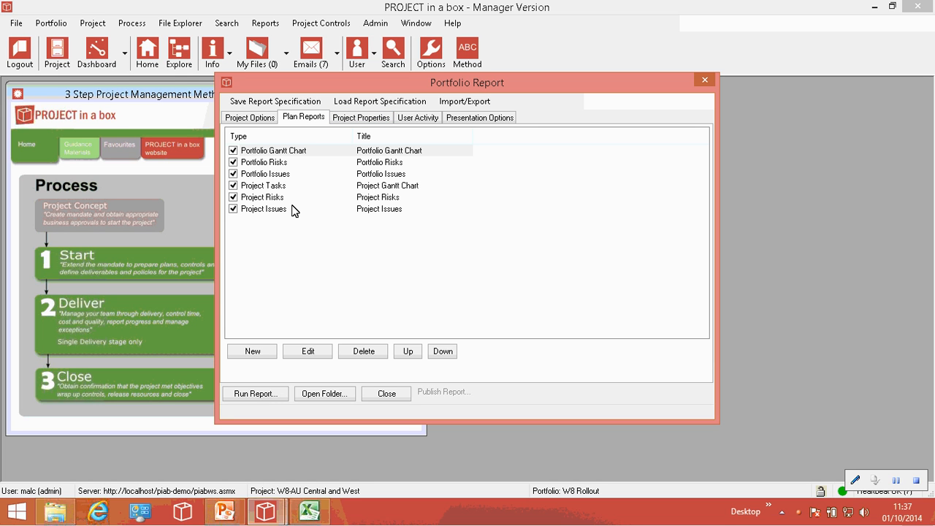
{"action": "left_click", "coordinate": [374, 121]}
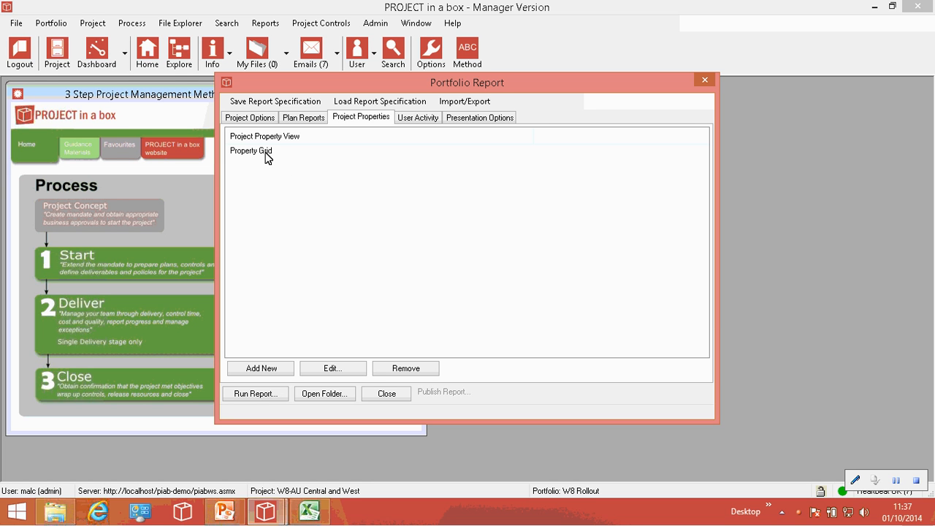
{"action": "double_click", "coordinate": [266, 154]}
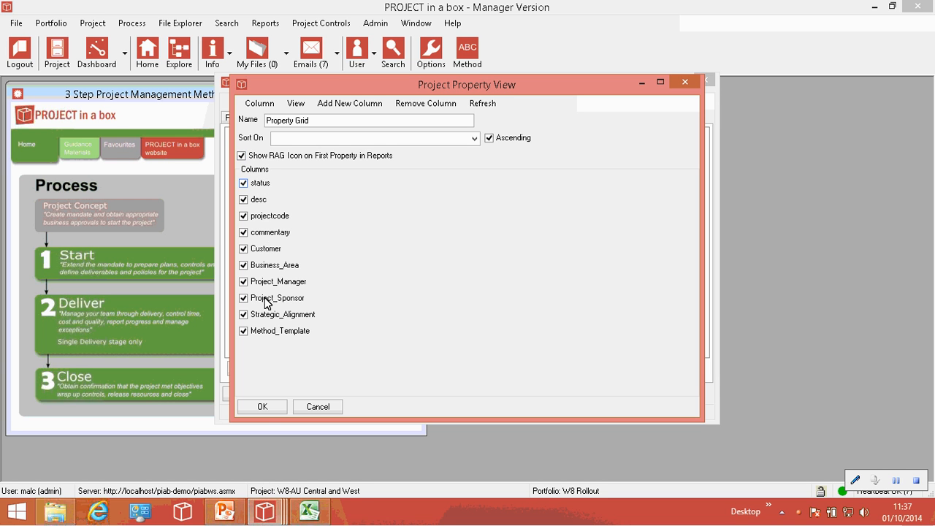
{"action": "left_click", "coordinate": [265, 410]}
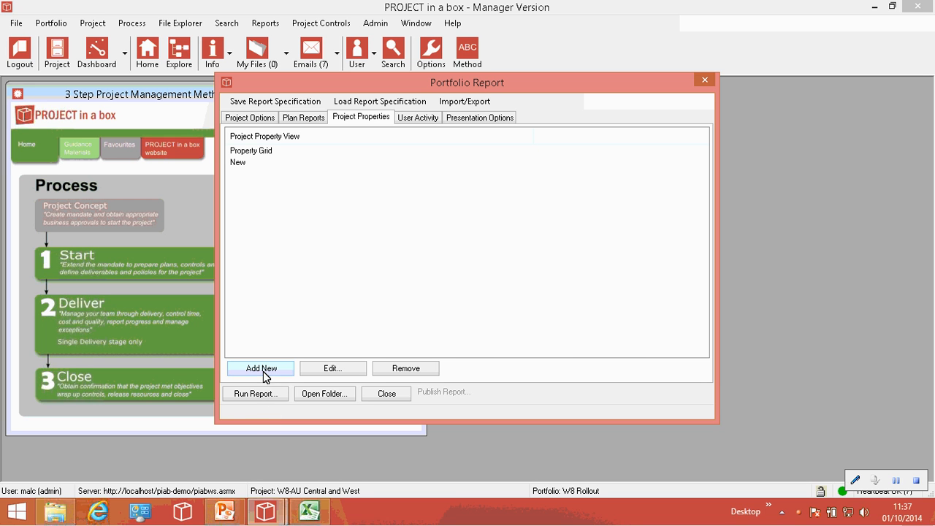
Add a second project property view to the report by loading the global Performance view into it
{"action": "double_click", "coordinate": [242, 165]}
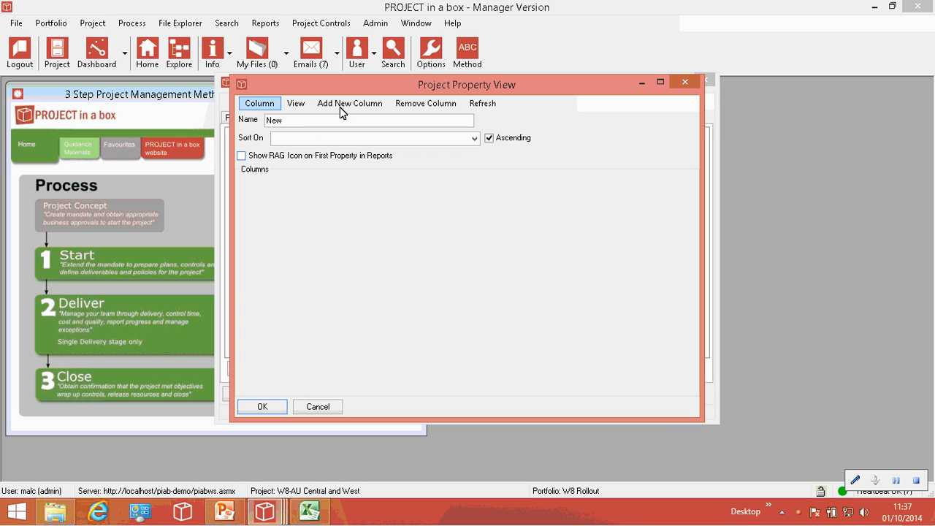
{"action": "left_click", "coordinate": [297, 107]}
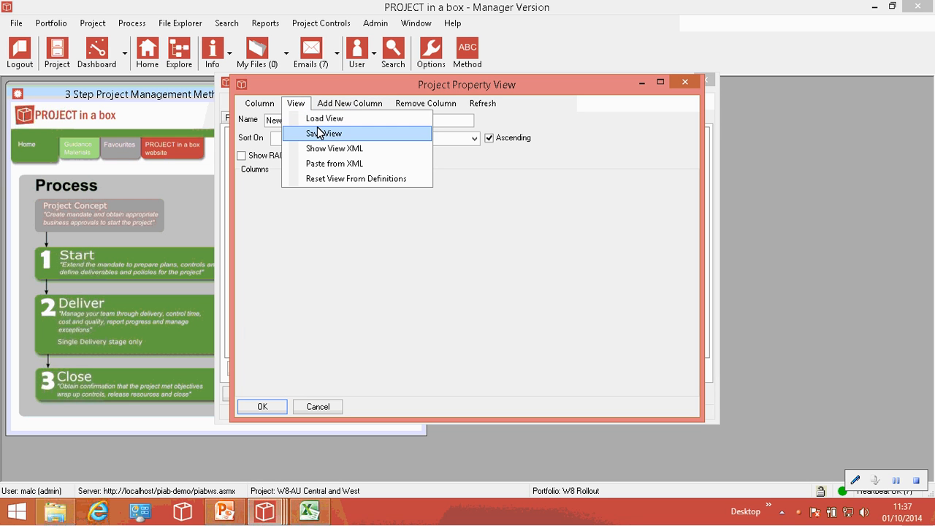
{"action": "left_click", "coordinate": [319, 121]}
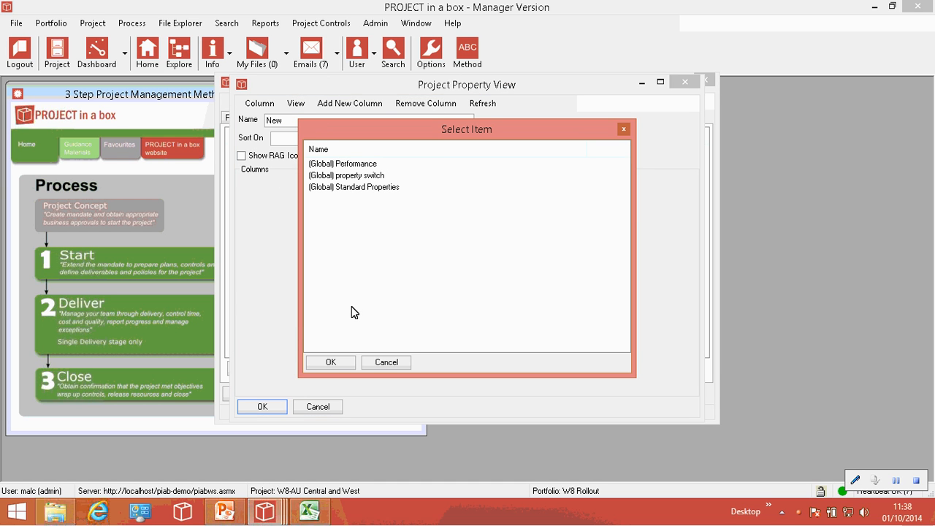
{"action": "left_click", "coordinate": [354, 165]}
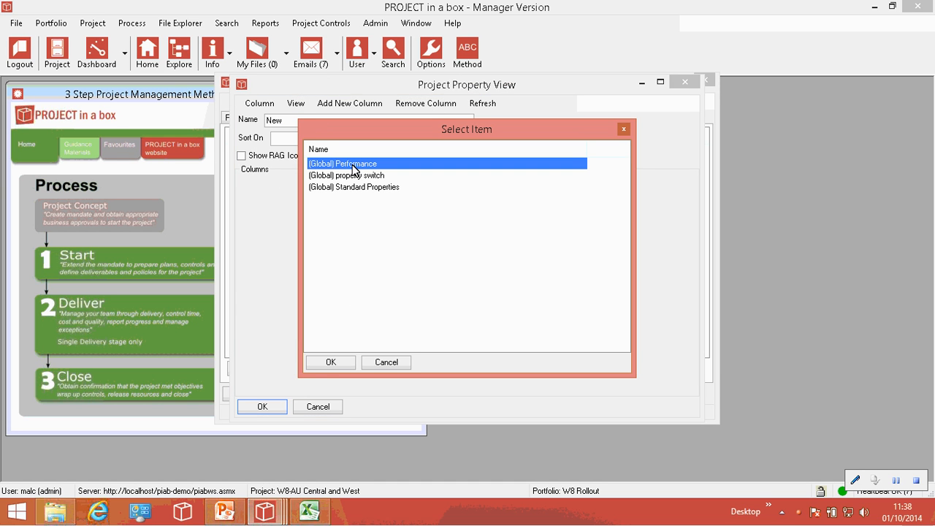
{"action": "left_click", "coordinate": [331, 363]}
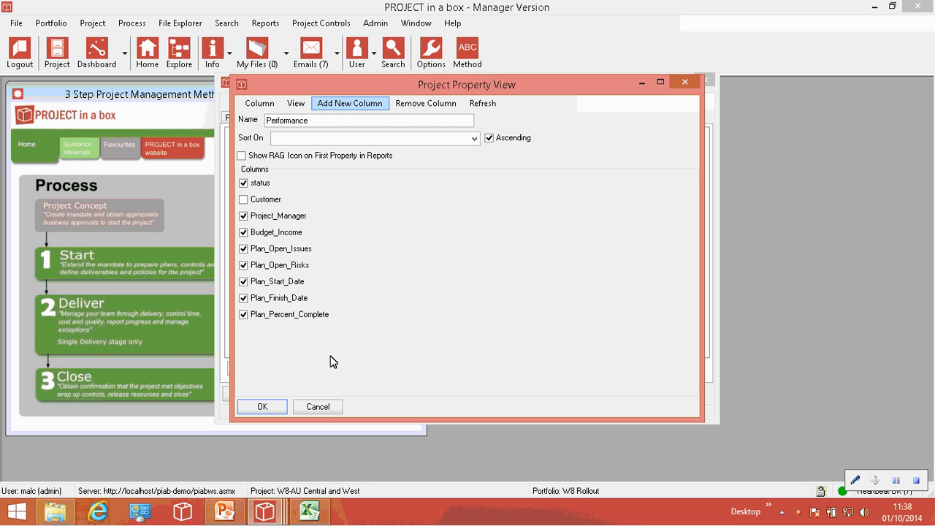
{"action": "left_click", "coordinate": [259, 408]}
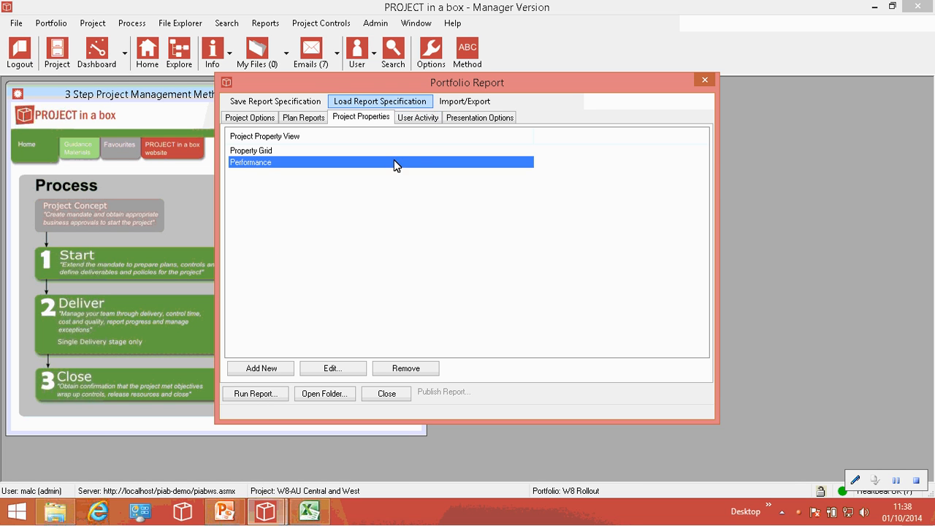
Run the portfolio report and examine its Property Grid and Performance tables in Word
{"action": "left_click", "coordinate": [257, 395]}
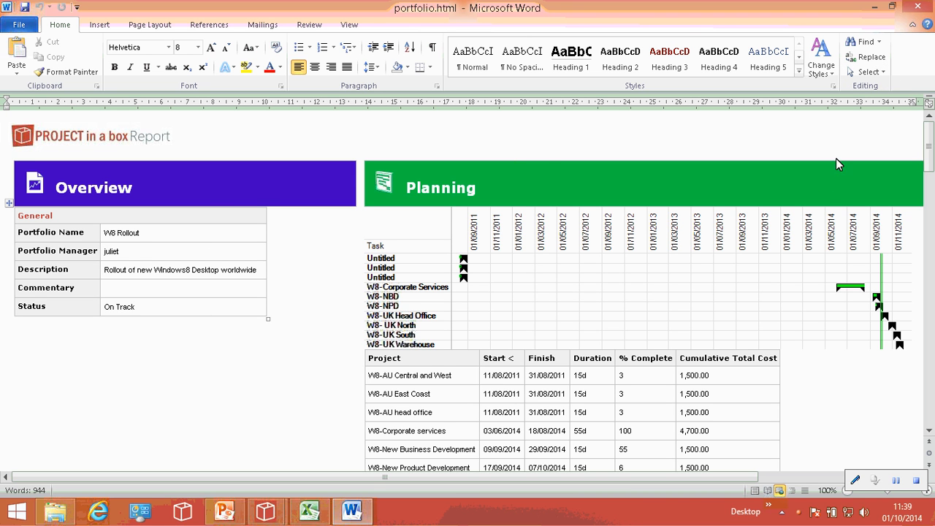
{"action": "left_click_drag", "start_coordinate": [931, 150], "coordinate": [927, 338]}
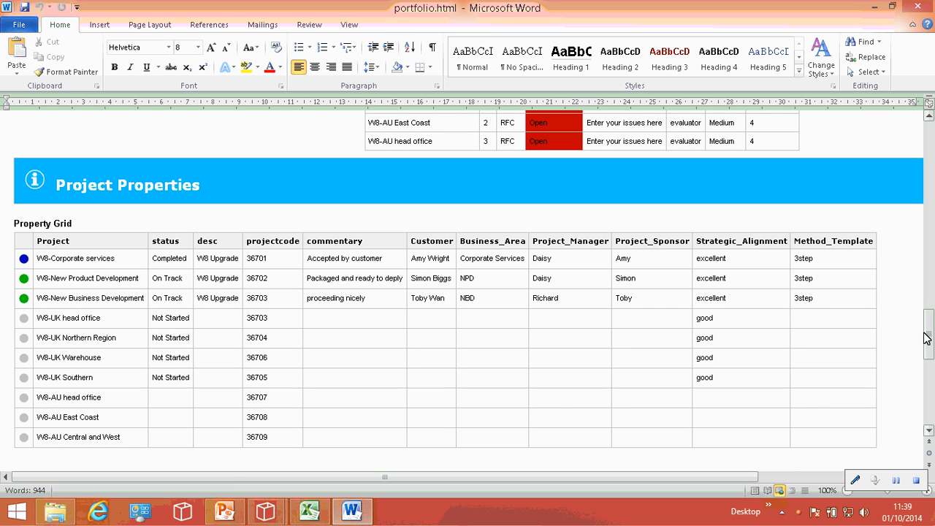
{"action": "left_click_drag", "start_coordinate": [927, 337], "coordinate": [926, 355]}
{"action": "left_click_drag", "start_coordinate": [928, 371], "coordinate": [928, 386]}
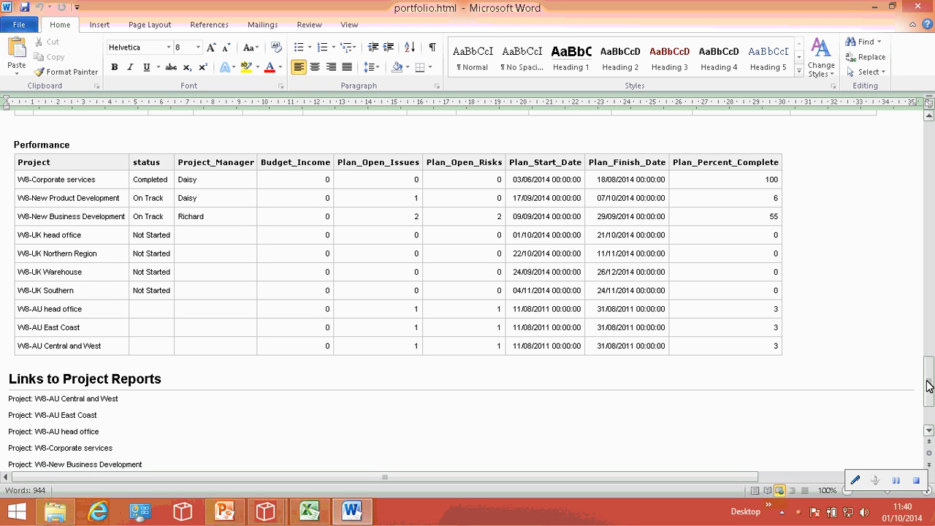
{"action": "mouse_move", "coordinate": [929, 385]}
{"action": "left_mouse_down"}
{"action": "mouse_move", "coordinate": [922, 351]}
{"action": "mouse_move", "coordinate": [922, 372]}
{"action": "left_mouse_up"}
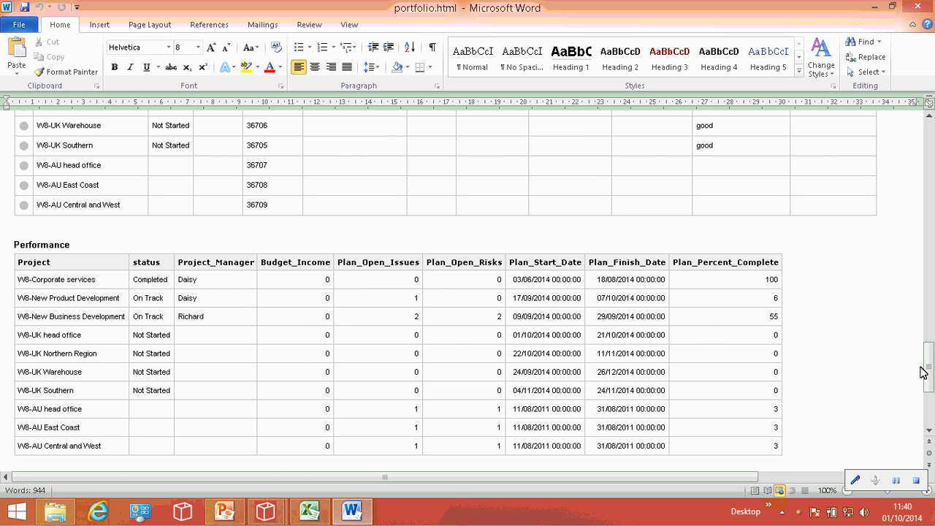
{"action": "scroll", "coordinate": [923, 373], "scroll_direction": "up", "scroll_amount": 6}
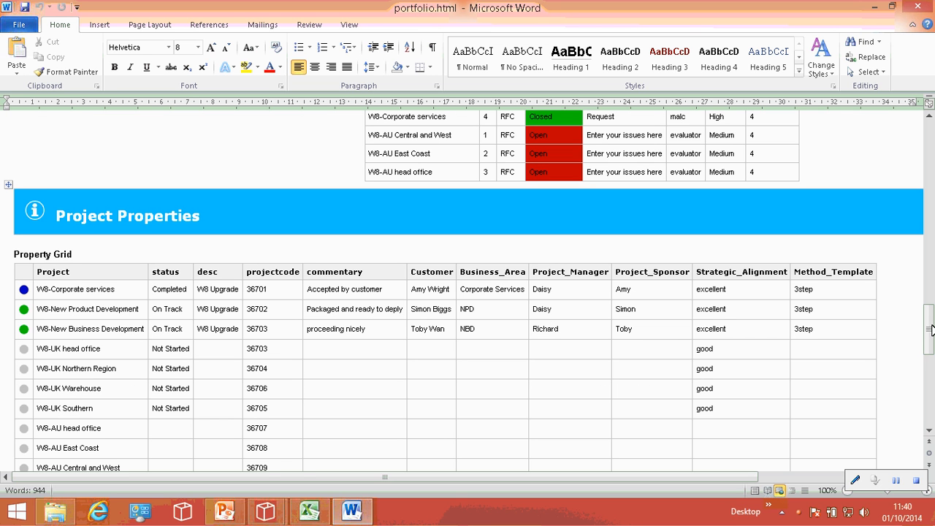
Review the report from its overview through to the project report links, and close it
{"action": "left_click_drag", "start_coordinate": [931, 341], "coordinate": [883, 82]}
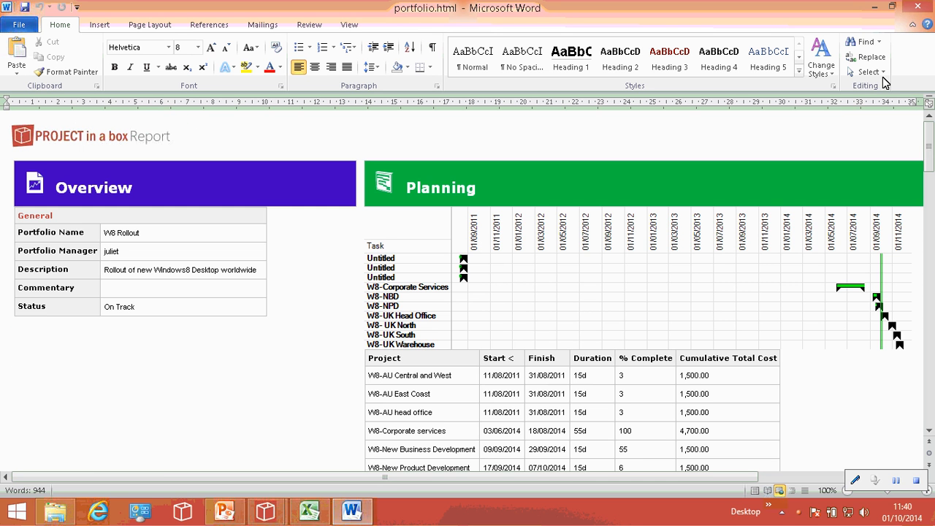
{"action": "left_click_drag", "start_coordinate": [927, 169], "coordinate": [933, 424]}
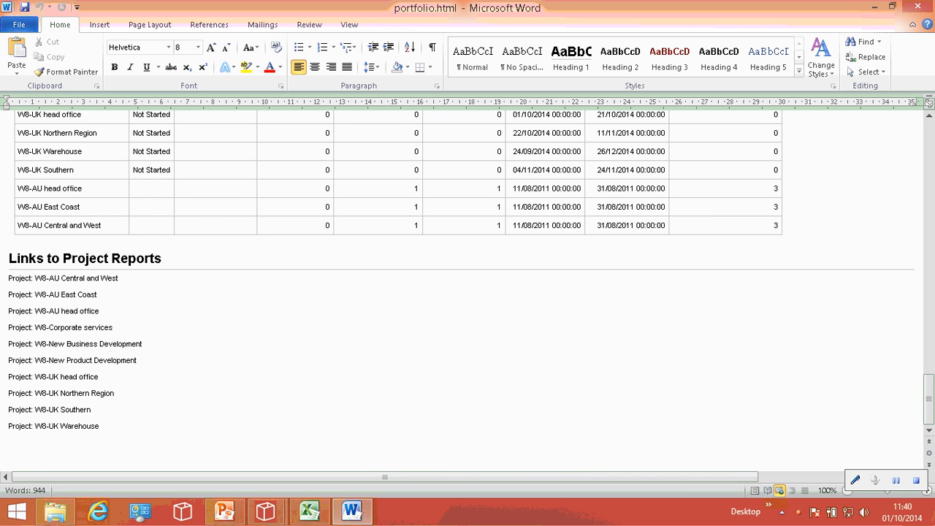
{"action": "left_click", "coordinate": [917, 7]}
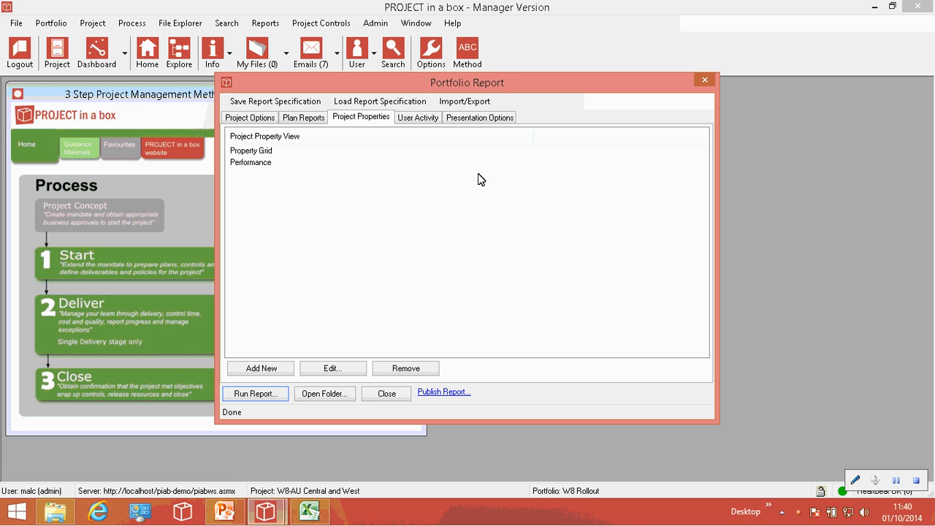
Look over the Portfolio Report's import and export options, its plan reports and its project options
{"action": "left_click", "coordinate": [466, 101]}
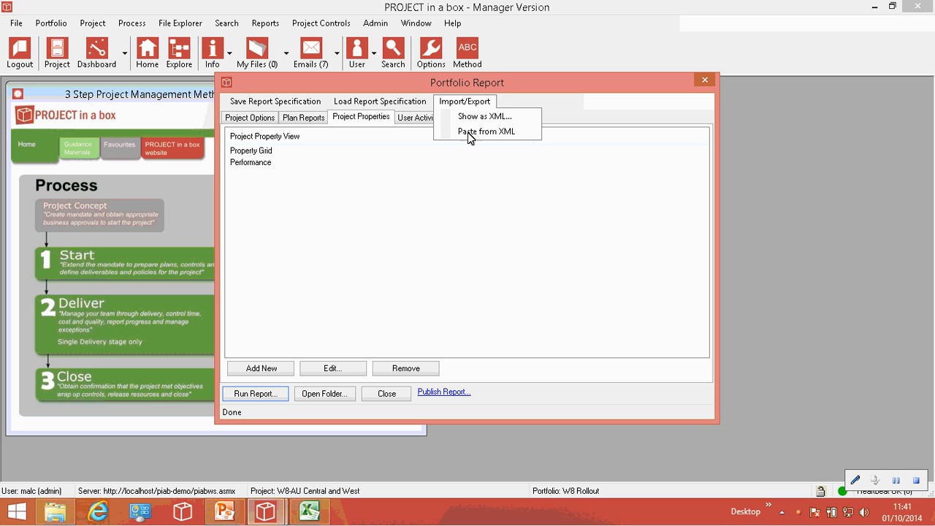
{"action": "left_click", "coordinate": [526, 195]}
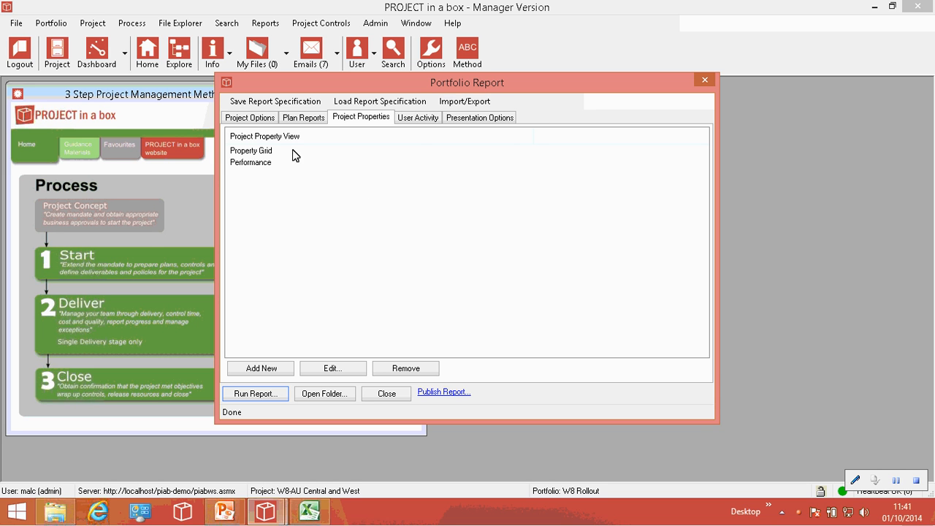
{"action": "left_click", "coordinate": [322, 120]}
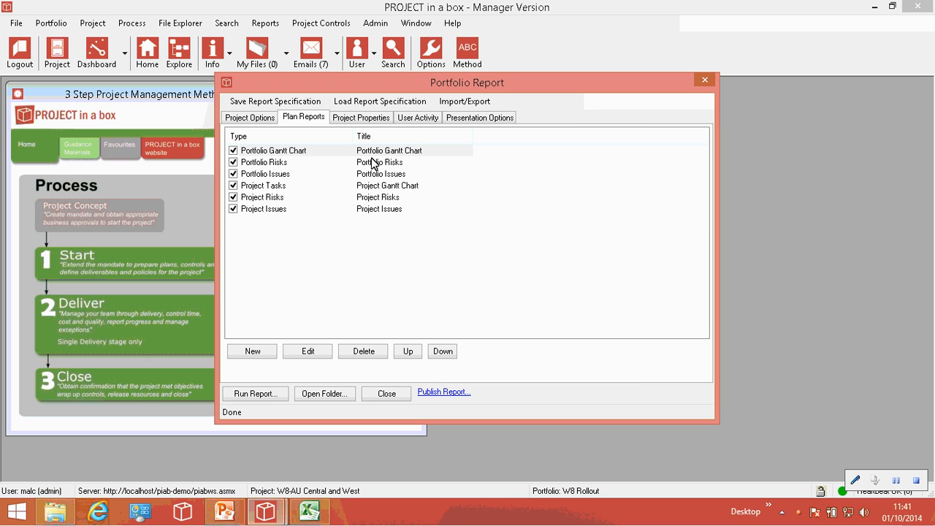
{"action": "left_click", "coordinate": [244, 120]}
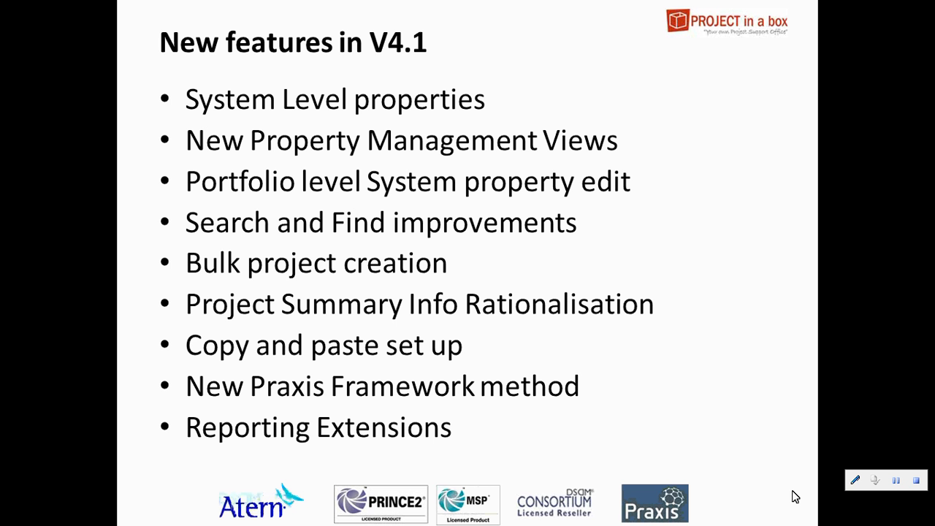
{"action": "left_click", "coordinate": [670, 362]}
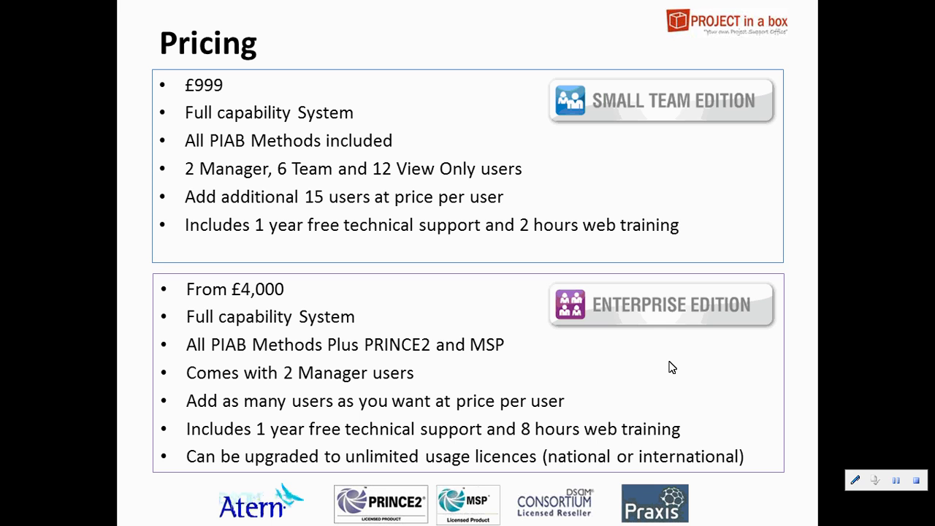